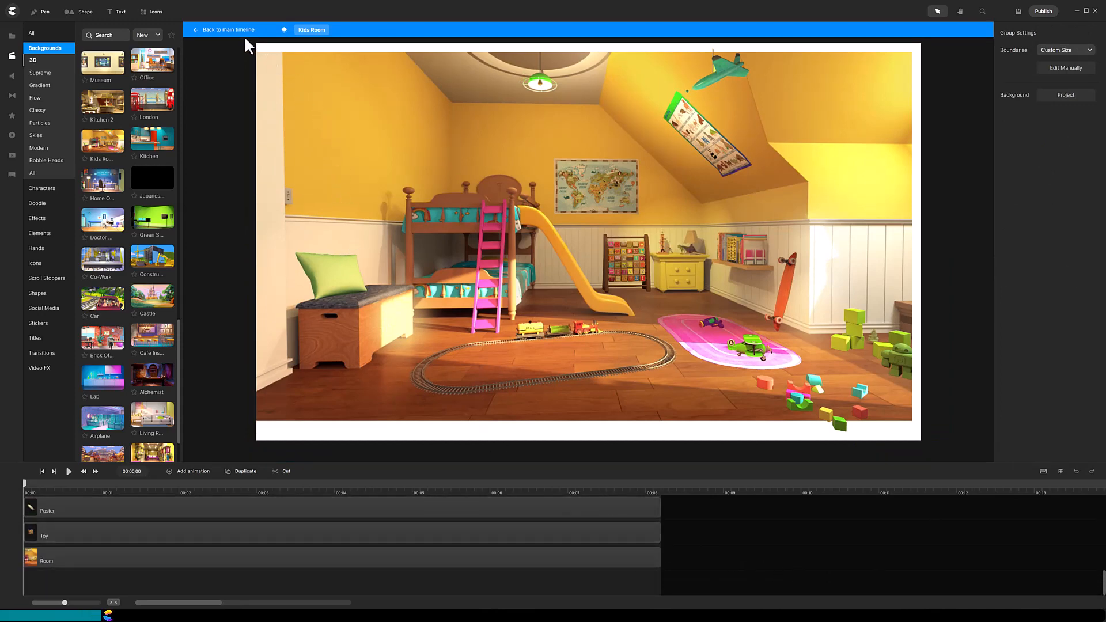
Return to the main timeline and set the skateboard image in the Kids Room group to 0% opacity.
left_click(227, 33)
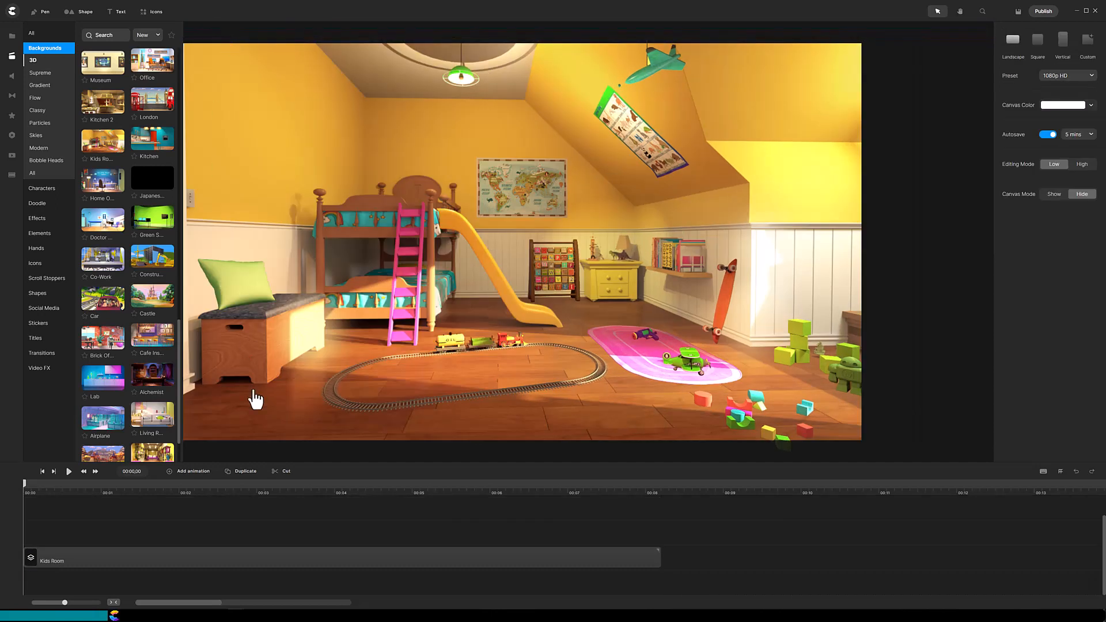
left_click(285, 556)
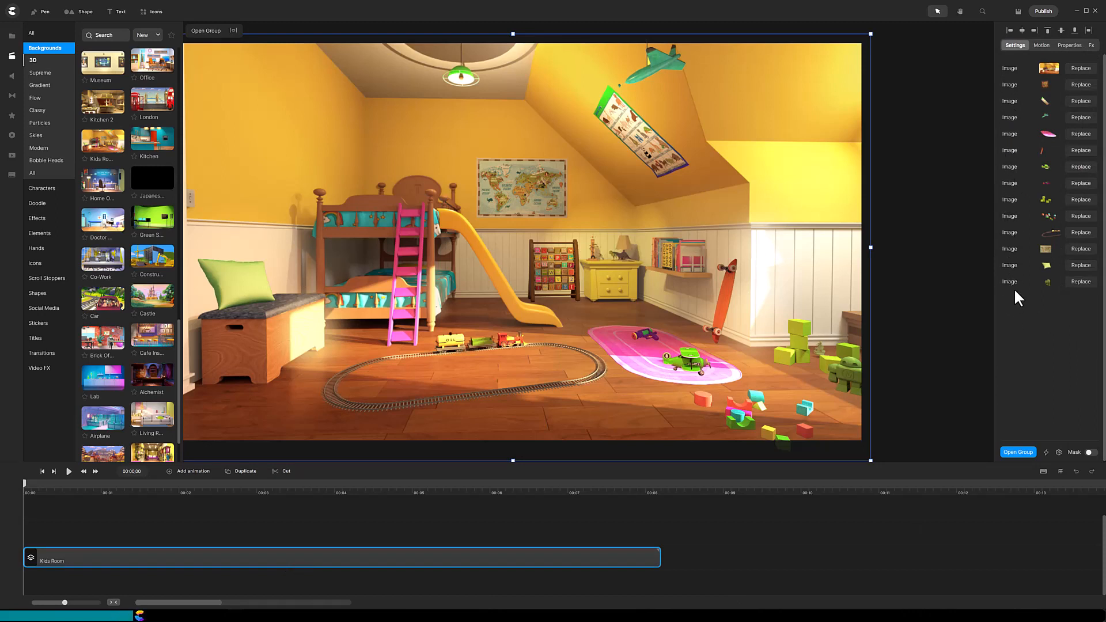
left_click(1010, 152)
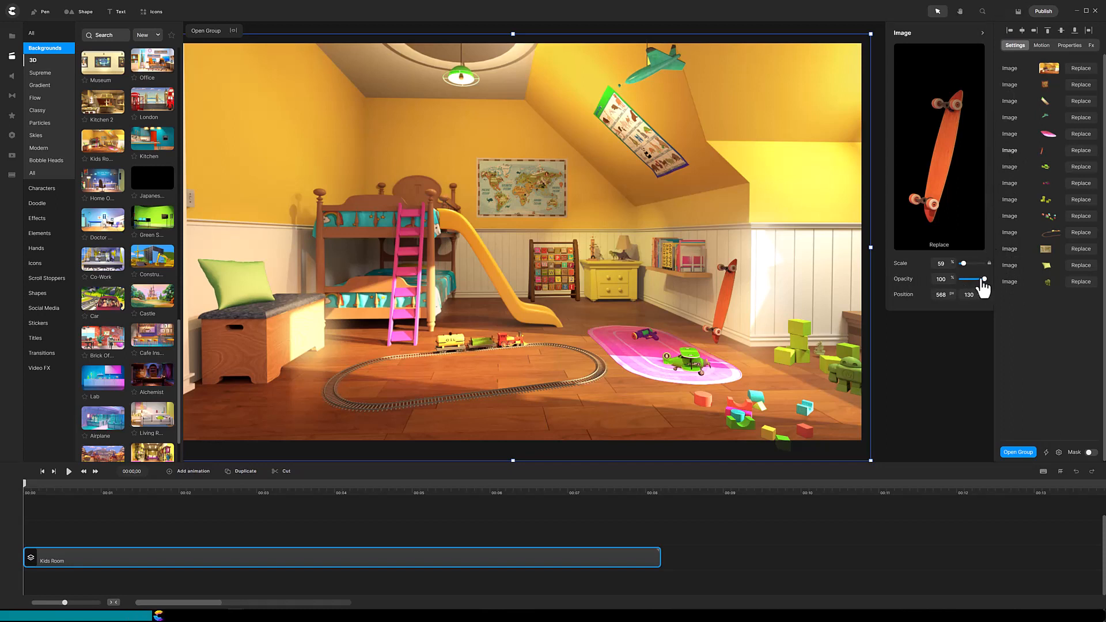
left_click_drag(977, 279, 951, 279)
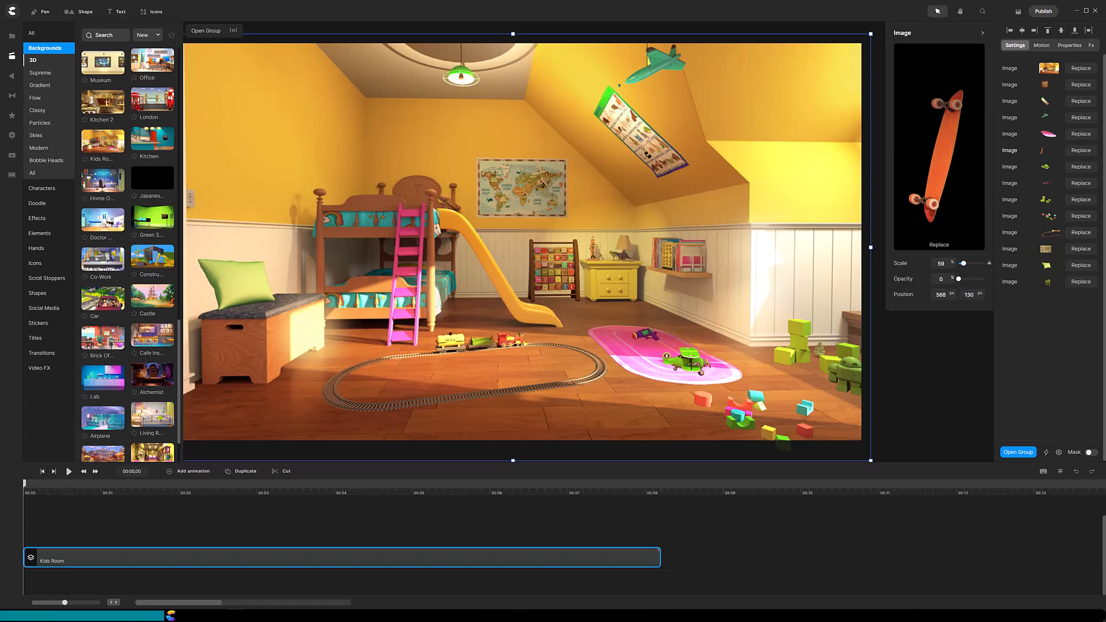
Set the green toy plane and the purple toy on the rug to 0% opacity.
left_click(1012, 172)
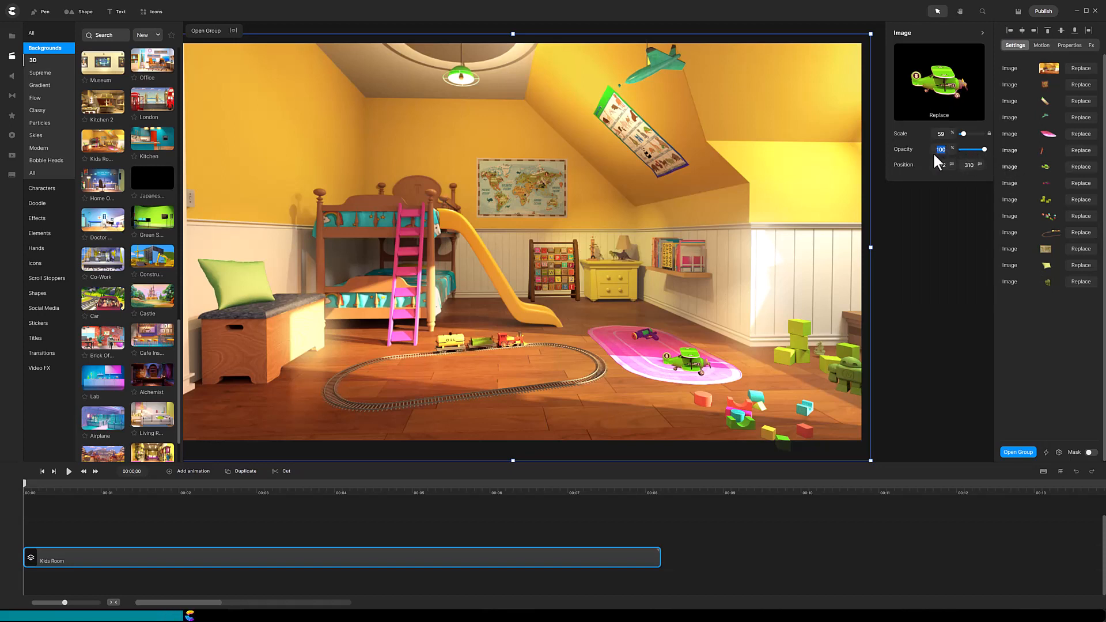
left_click(1009, 183)
left_click(936, 142)
type("0")
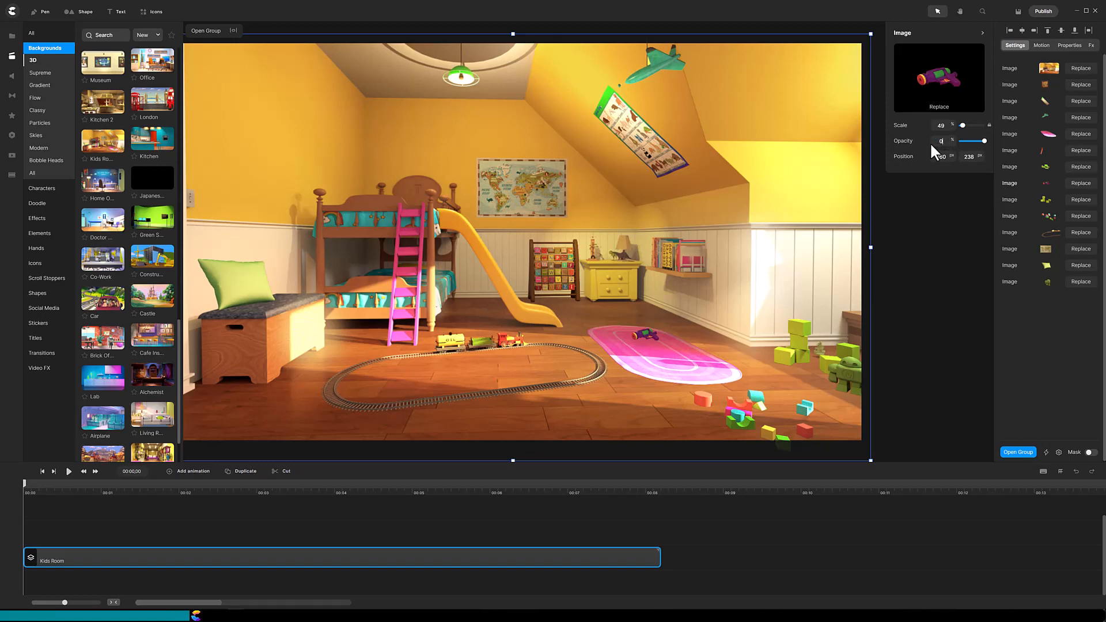
key("Return")
Set the green building blocks and the scattered coloured blocks to 0% opacity.
left_click(1009, 200)
type("00")
left_click_drag(946, 149, 928, 122)
key("Return")
left_click(1007, 218)
type("0")
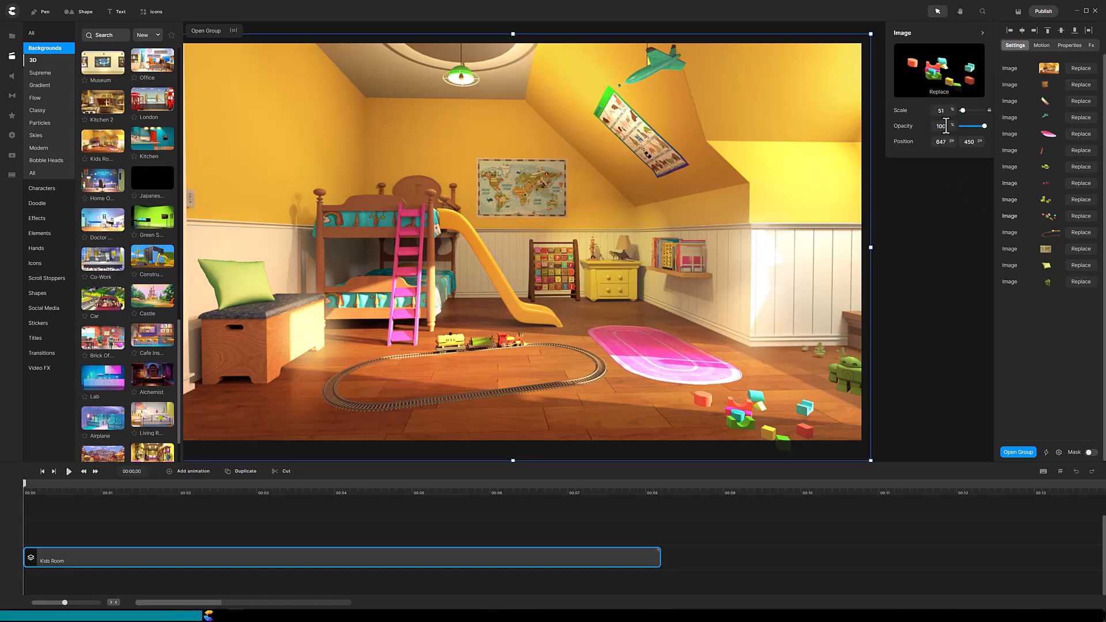
key("Return")
Set the train track and the green robot to 0% opacity.
left_click(1010, 229)
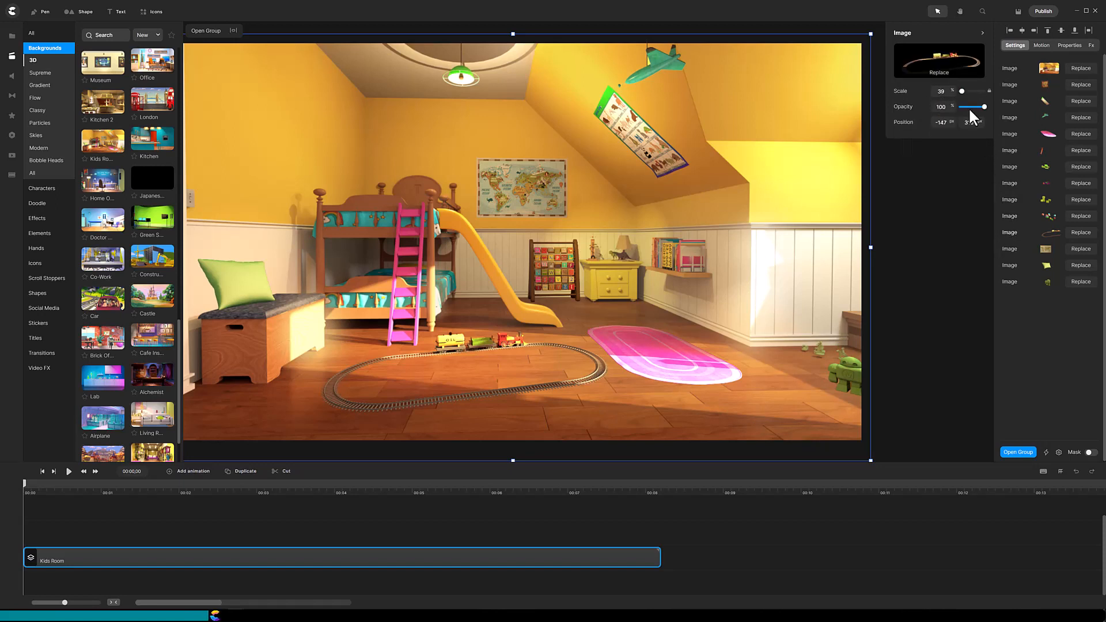
left_click(1010, 265)
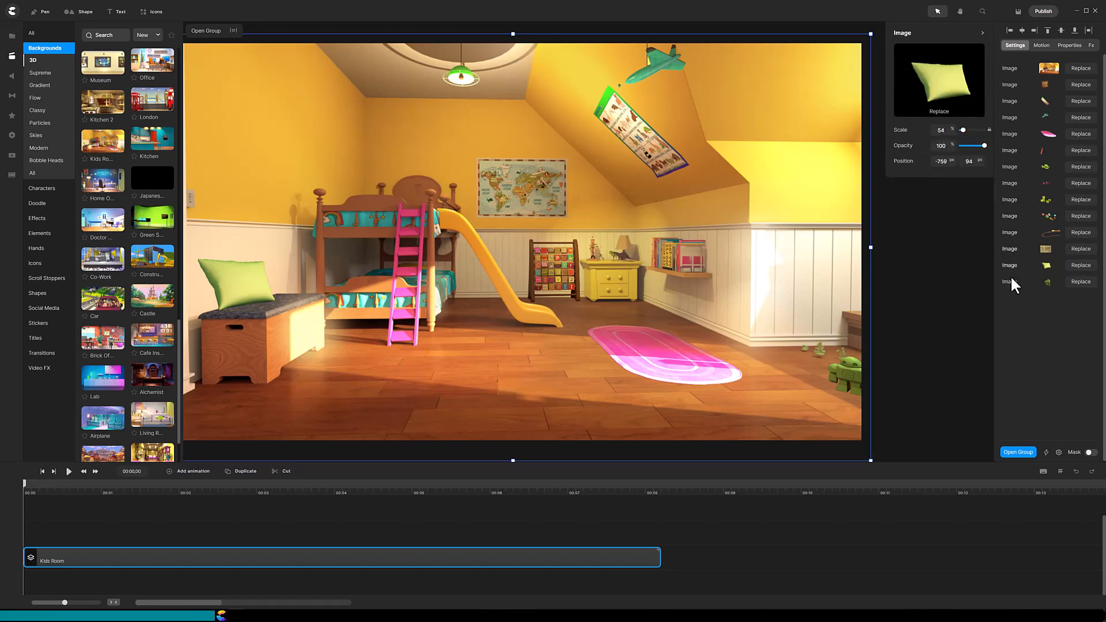
left_click(1010, 282)
left_click_drag(946, 164, 930, 165)
type("0")
key("Return")
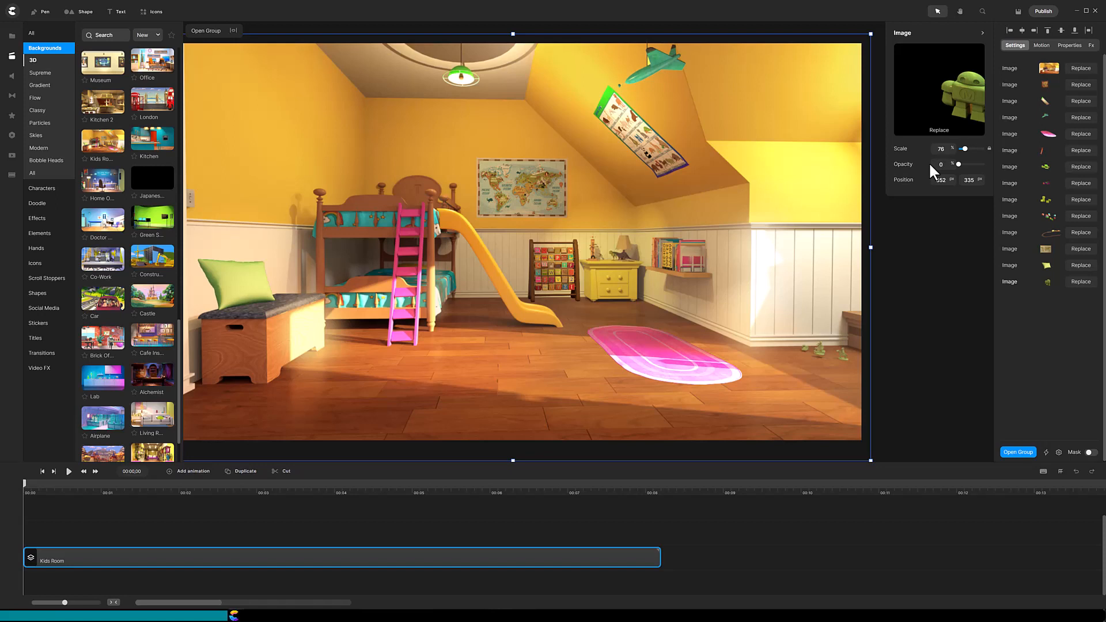
Rename the emptied room layer as Clean Room and add a fresh Kids Room background to the scene.
right_click(624, 561)
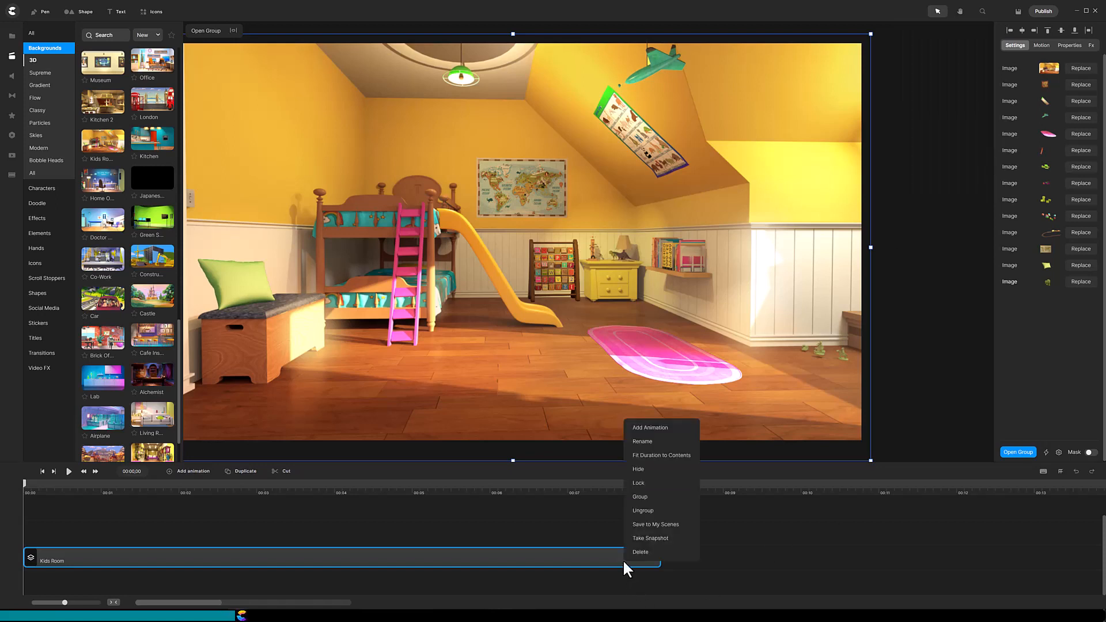
left_click(642, 442)
type("Clean Room")
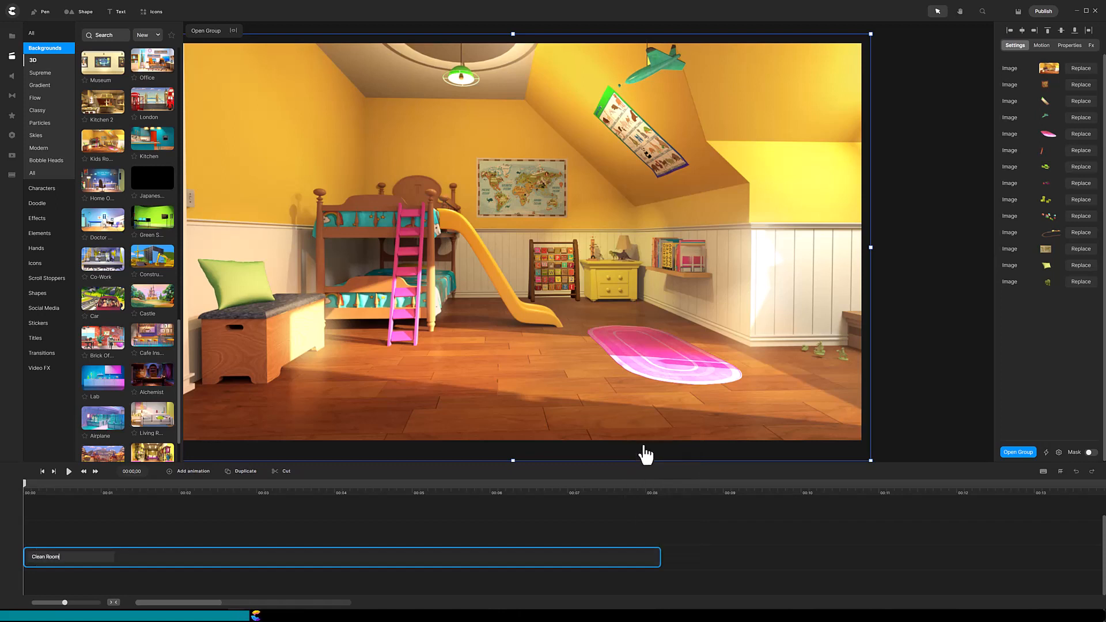
key("Return")
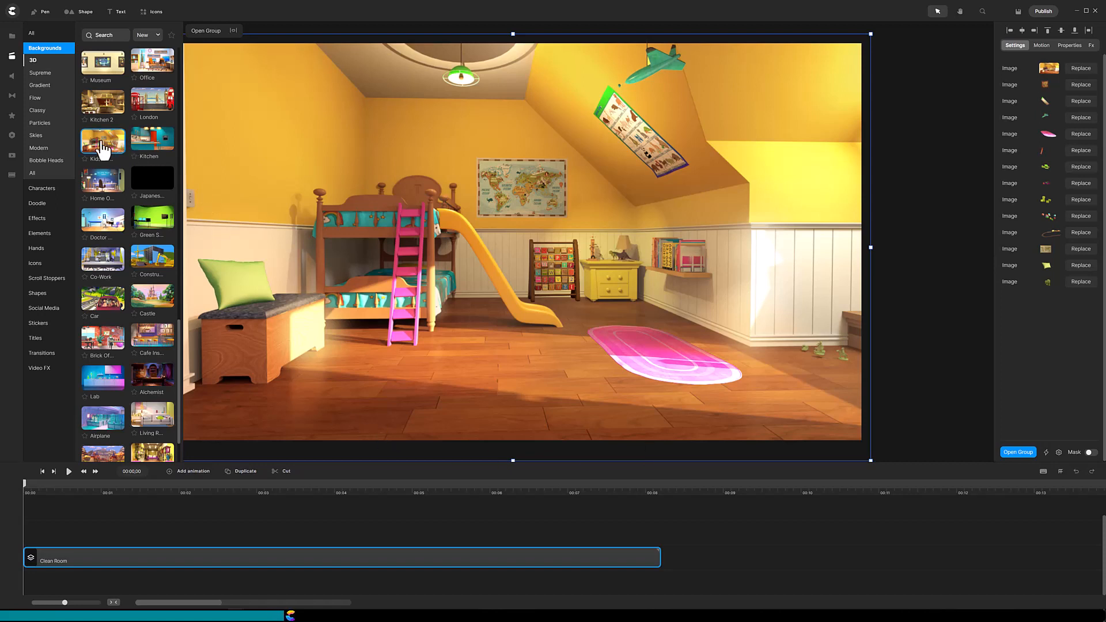
left_click_drag(103, 150, 407, 186)
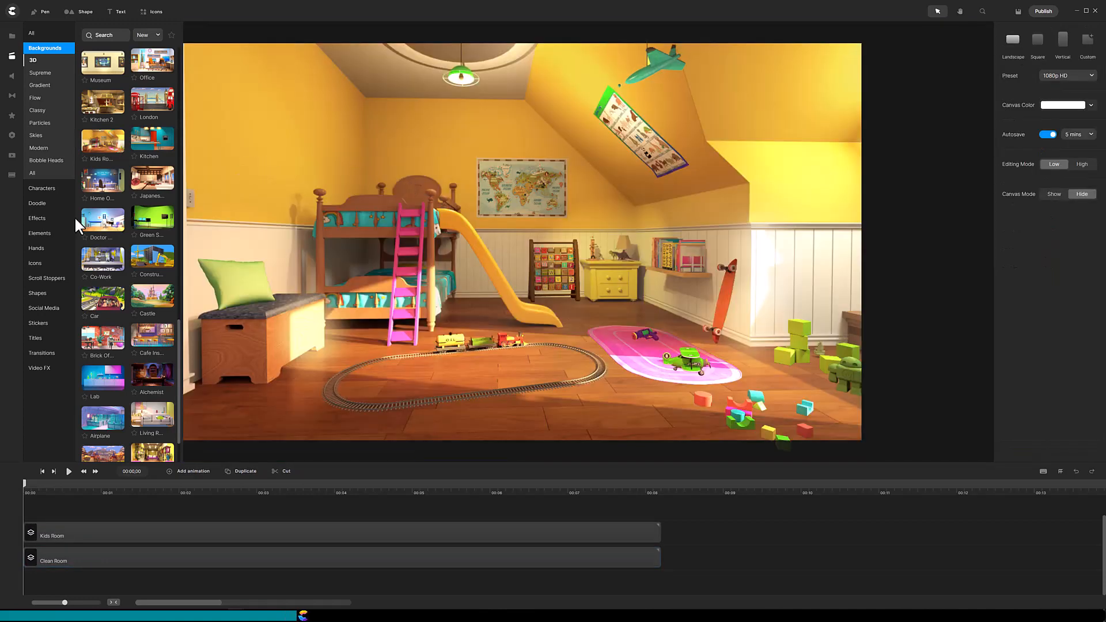
Add the Slippers icon from 3D Objects, scale it to about 10%, and place it on the floor in front of the storage bench.
left_click(36, 266)
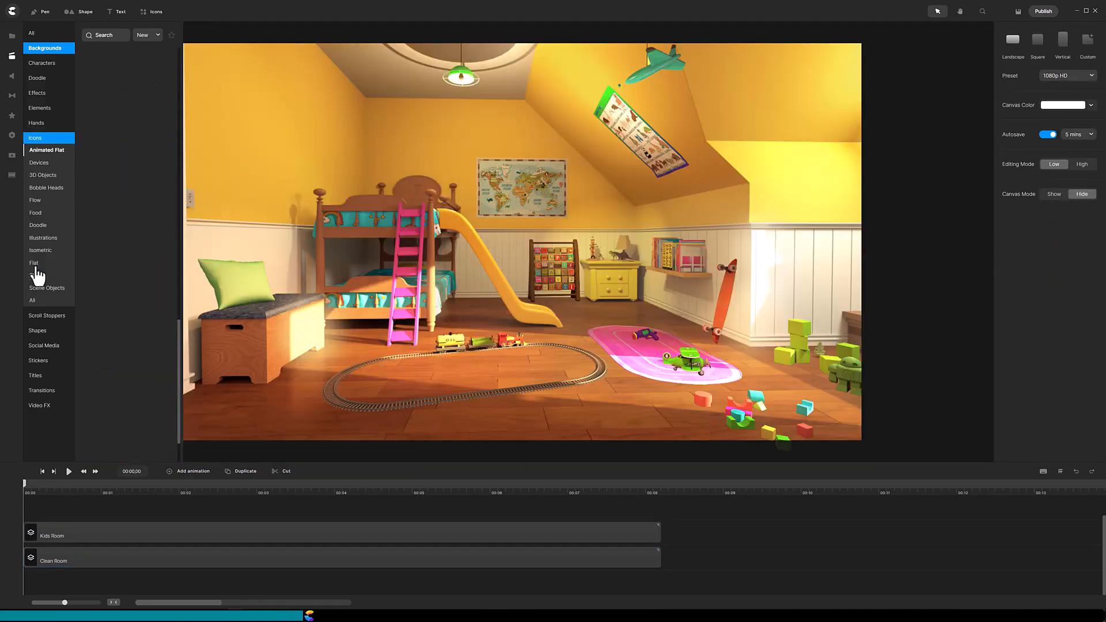
left_click(41, 178)
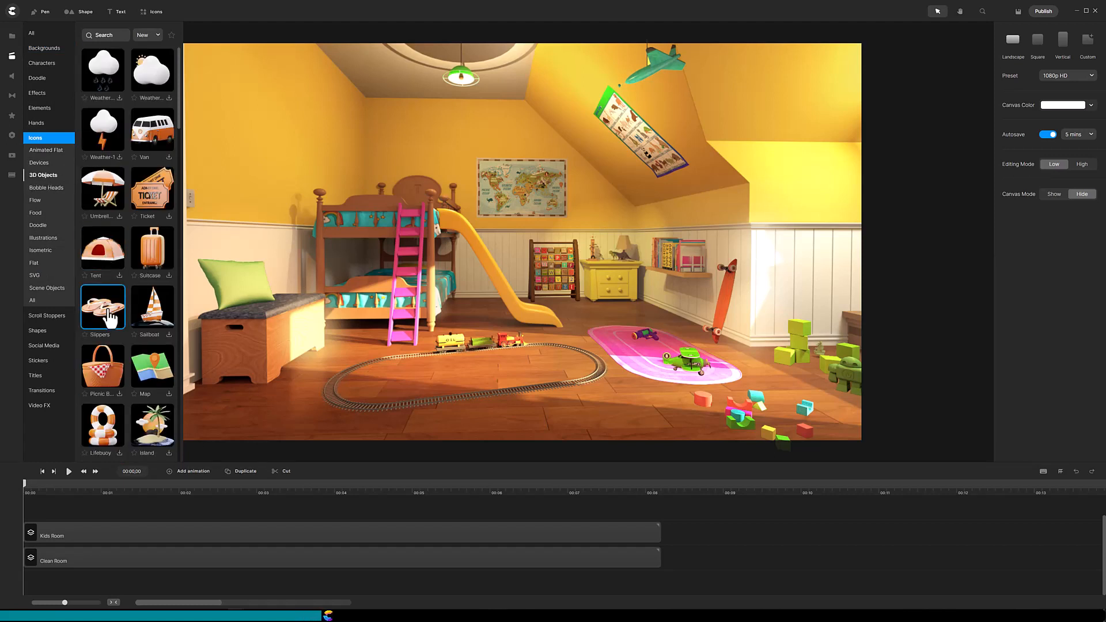
left_click_drag(107, 310, 444, 288)
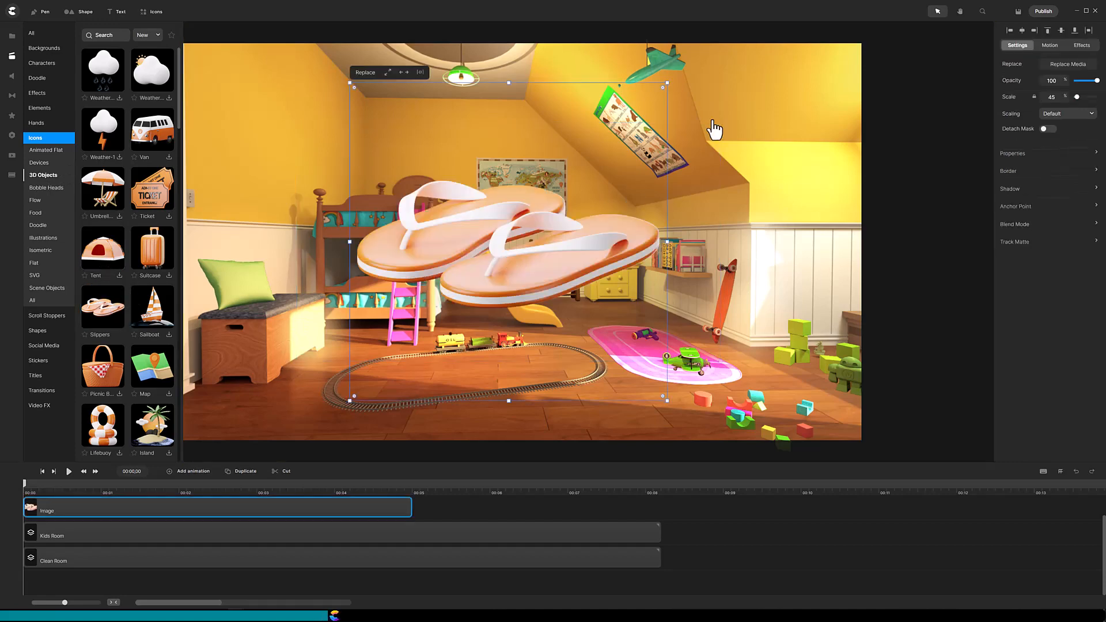
left_click_drag(666, 85, 436, 314)
left_click_drag(393, 359, 260, 412)
left_click_drag(304, 369, 288, 384)
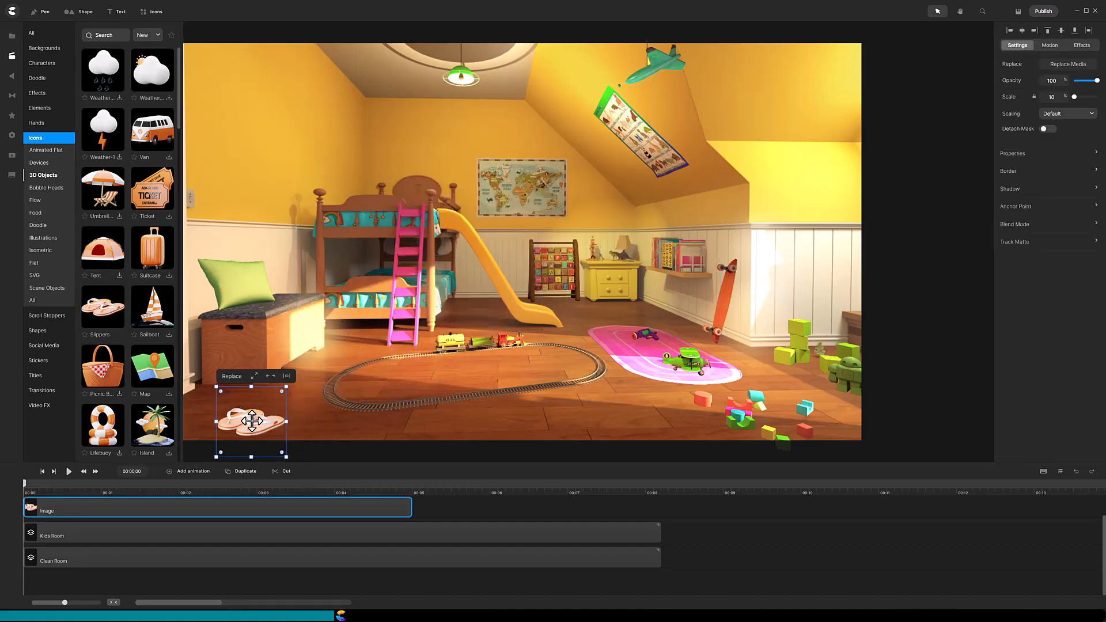
left_click_drag(252, 420, 252, 414)
Add the van beside the coloured blocks and the airplane at about 7% scale on the front floor.
left_click_drag(150, 132, 526, 218)
left_click_drag(666, 84, 658, 404)
left_click_drag(179, 111, 179, 185)
left_click_drag(153, 344, 522, 244)
left_click_drag(666, 83, 400, 351)
left_click_drag(374, 376, 415, 425)
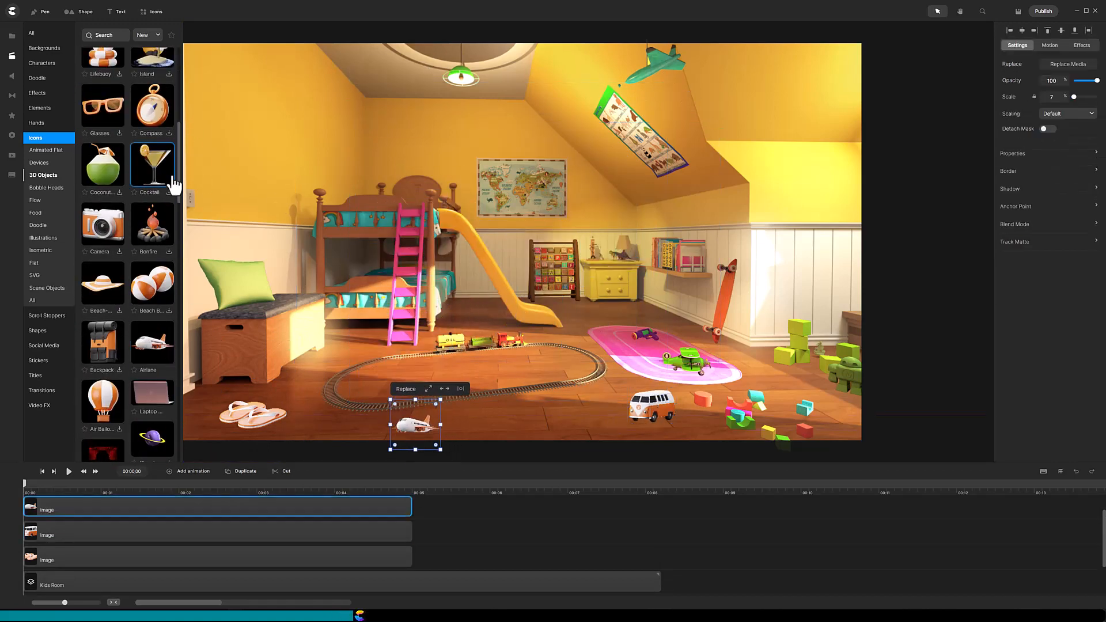
Add the pink ball on the front floor and a shrunken red double-decker bus on the train track.
left_click_drag(179, 185, 179, 246)
left_click_drag(103, 245, 497, 270)
left_click_drag(354, 83, 602, 316)
left_click_drag(646, 358, 573, 398)
left_click_drag(103, 245, 512, 254)
left_click_drag(790, 84, 382, 369)
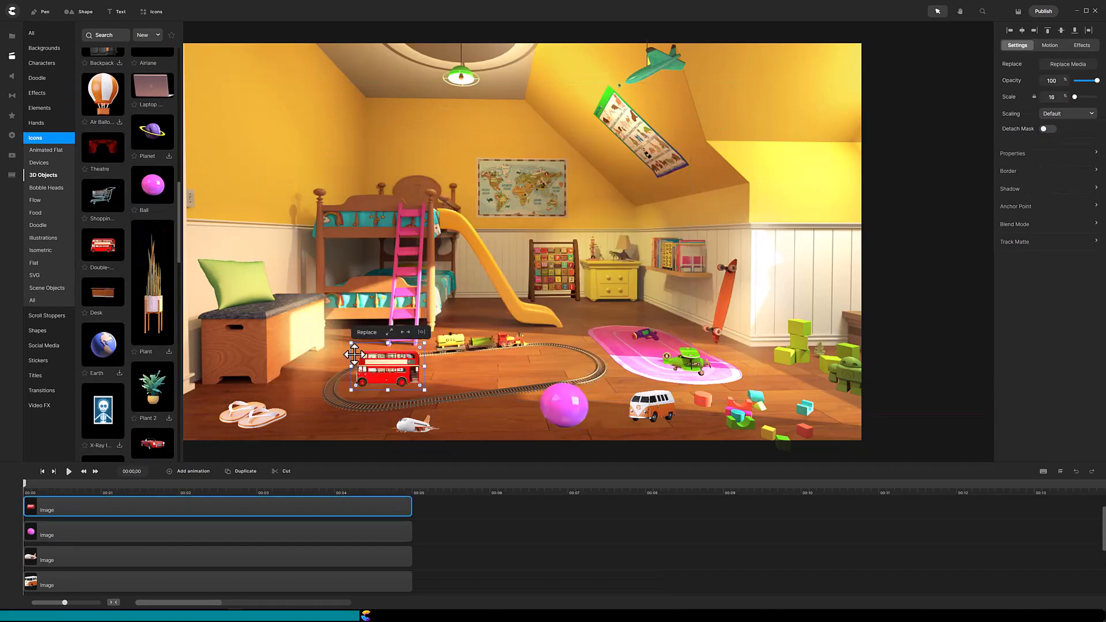
Add a small red car behind the pink rug and the boat at about 7% scale on the storage bench.
left_click_drag(178, 231, 179, 265)
left_click_drag(152, 269, 513, 253)
left_click_drag(255, 83, 753, 380)
left_click_drag(772, 390, 637, 313)
left_click_drag(152, 403, 506, 254)
left_click_drag(691, 83, 245, 288)
Add the excavator, shrink it to toy size, and place it on the floor beside the storage bench.
scroll(153, 240, "down", 4)
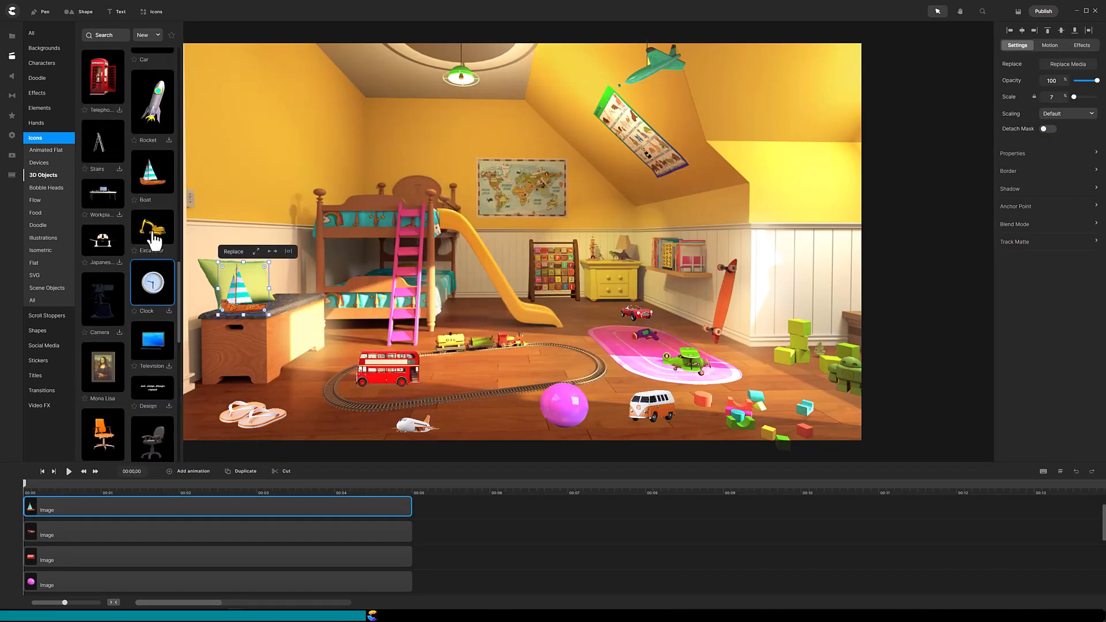
left_click_drag(154, 238, 507, 254)
left_click_drag(762, 83, 314, 378)
left_click_drag(331, 342, 348, 336)
Add a small red toy figure between the bunk bed and slide, and the green Toys blocks in front of the ball.
left_click_drag(178, 322, 178, 415)
left_click_drag(100, 222, 477, 312)
left_click_drag(590, 84, 472, 362)
left_click_drag(464, 380, 472, 286)
left_click_drag(178, 374, 178, 412)
left_click_drag(105, 414, 561, 397)
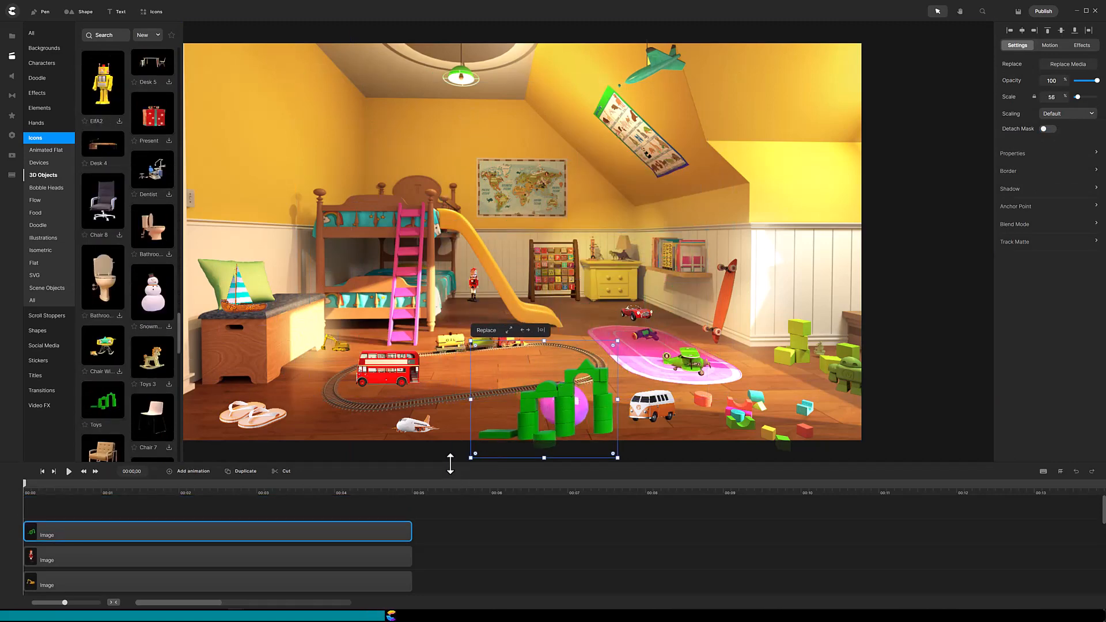
Select all ten toy image layers and extend them together to just past the 6-second mark.
left_click_drag(451, 464, 432, 222)
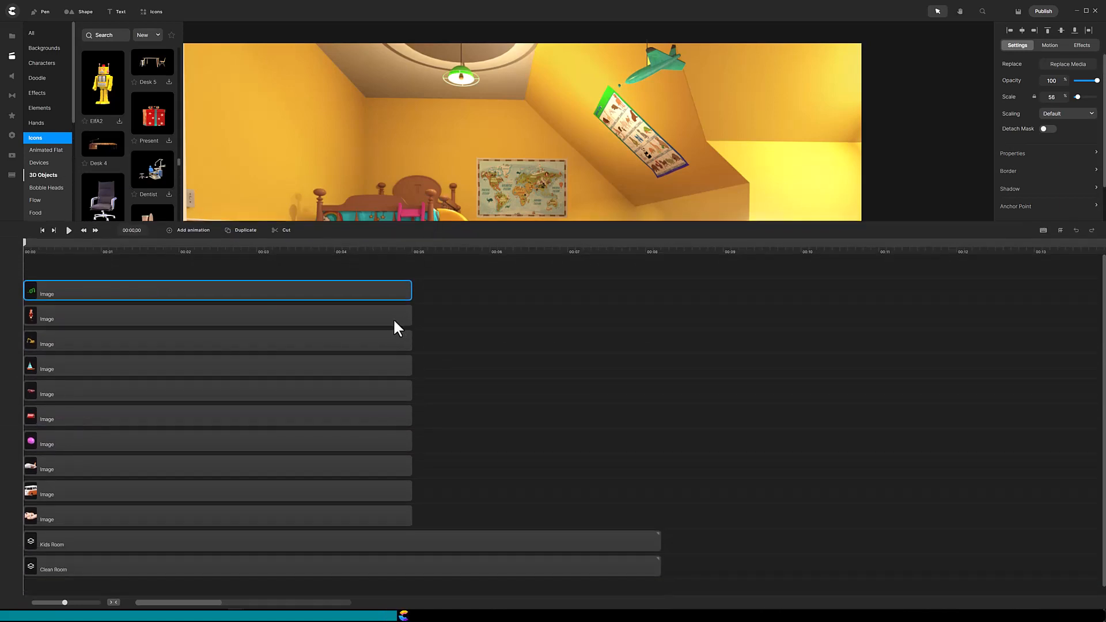
left_click_drag(369, 271, 421, 523)
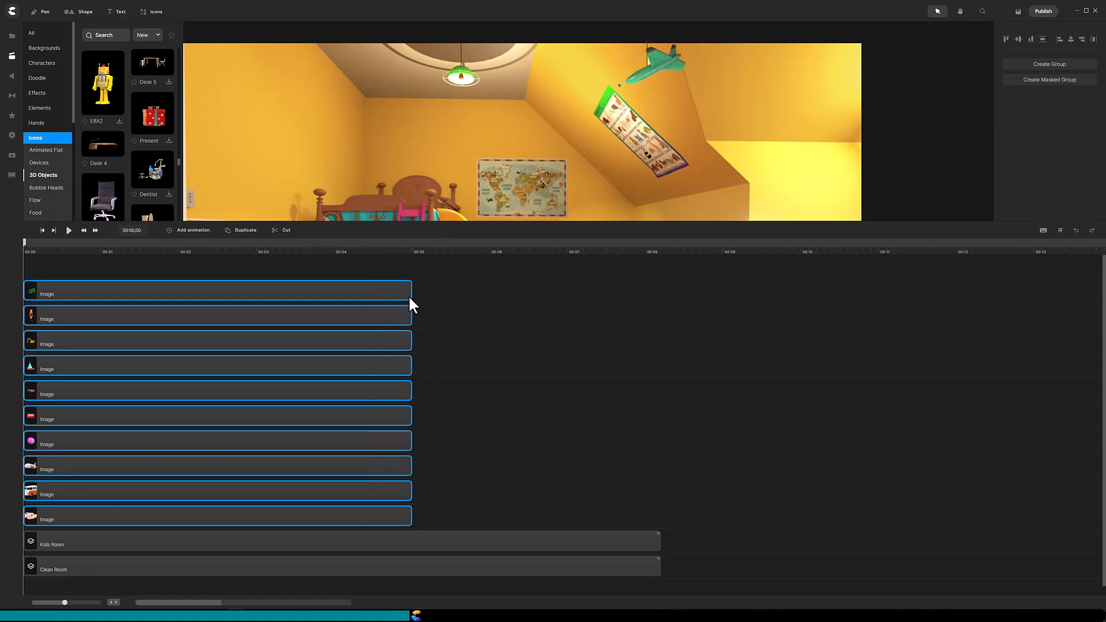
left_click_drag(411, 295, 527, 510)
left_click(497, 267)
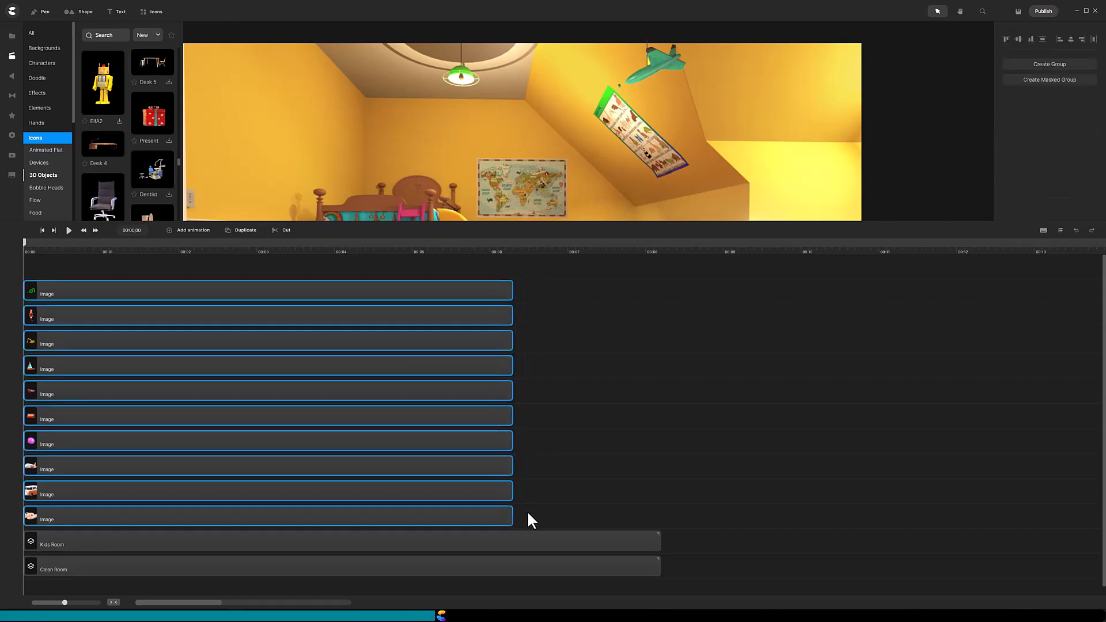
Group the selected toy layers and rename the group as More Toys.
key("ctrl+g")
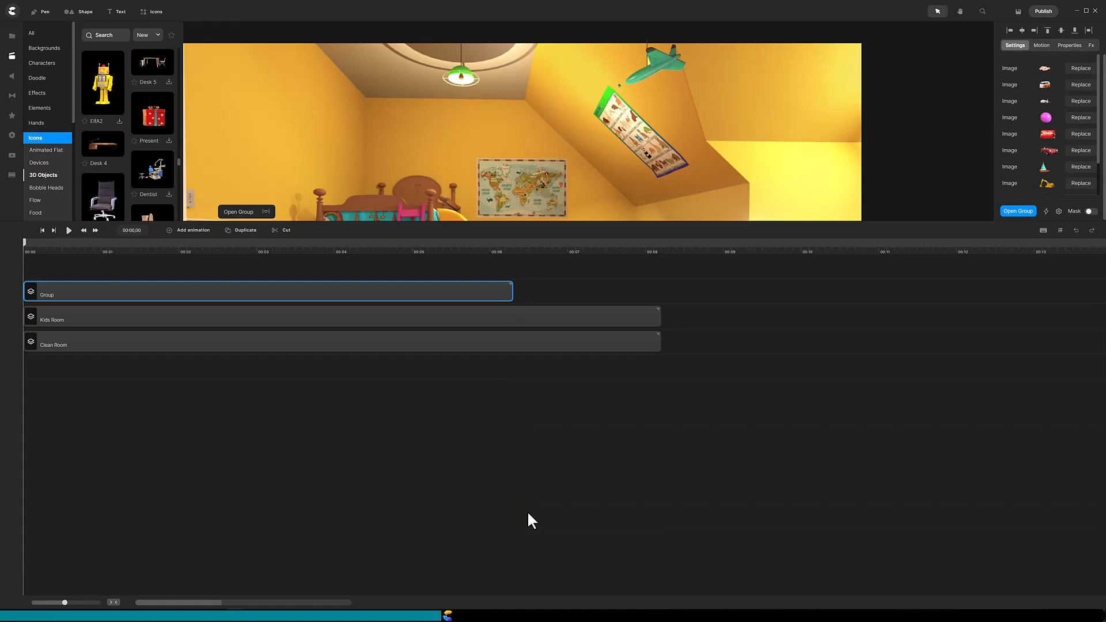
right_click(102, 301)
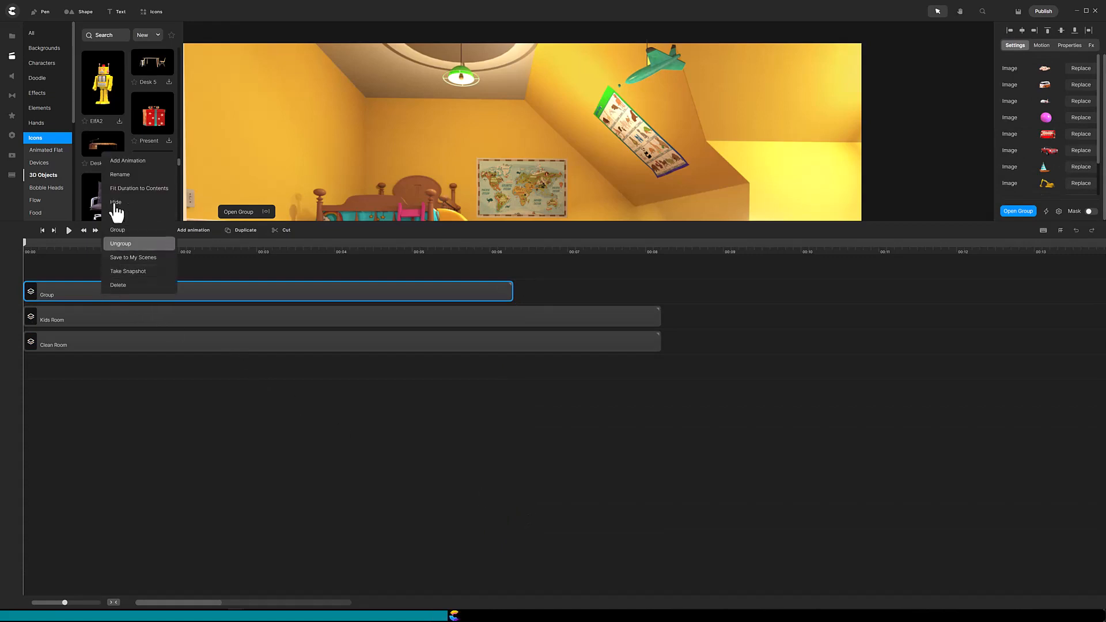
left_click(122, 183)
type("M")
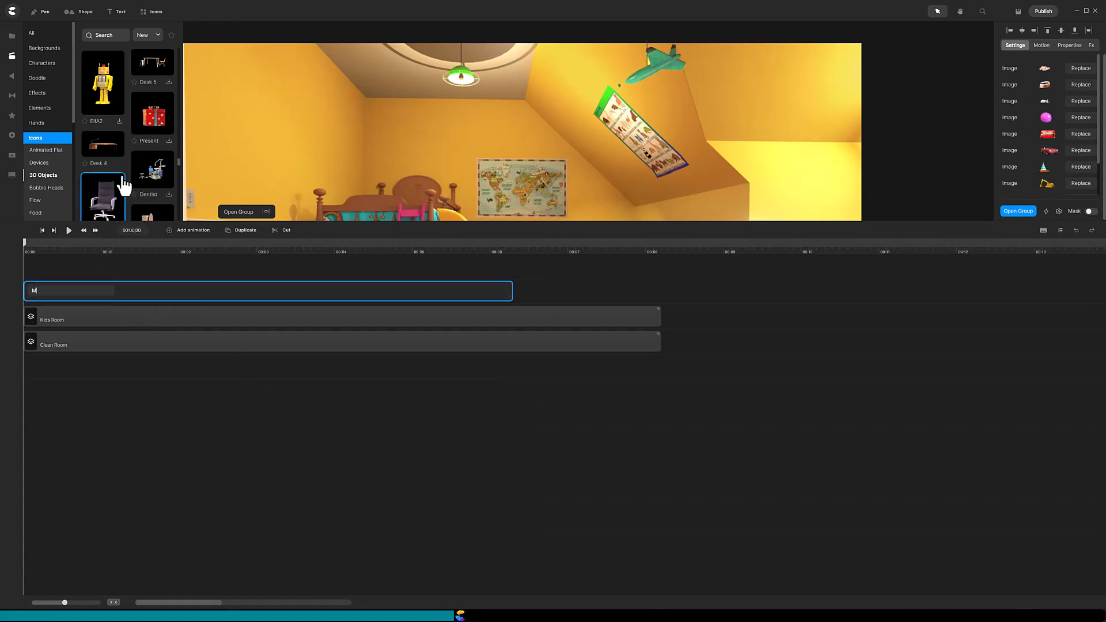
type("ore Toys")
key("Return")
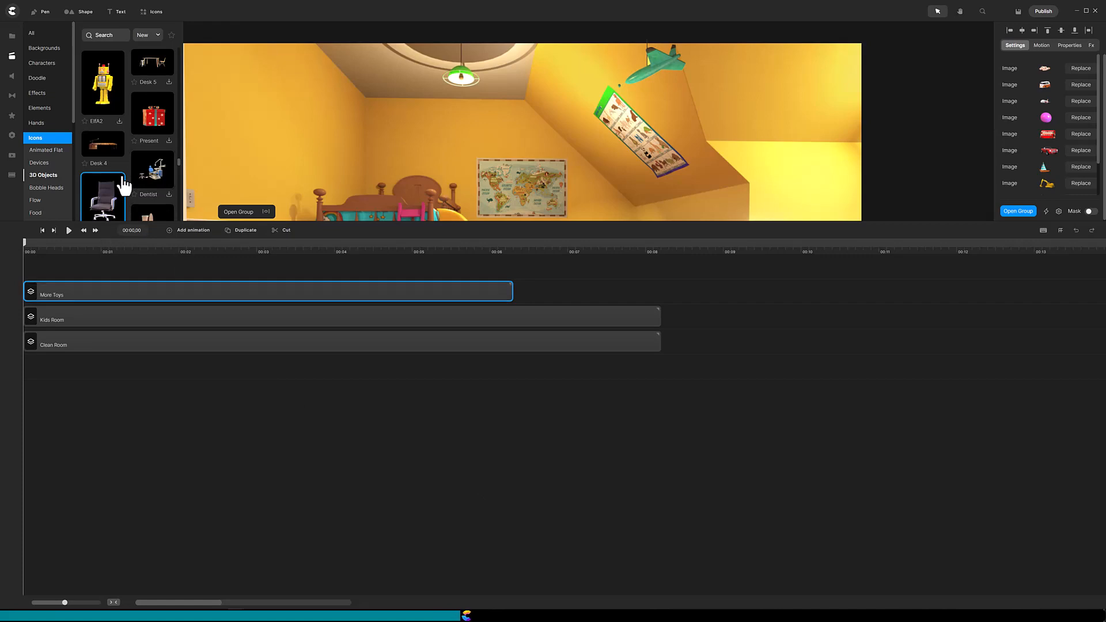
Search the 3D characters for Danny and add the character to the middle of the room.
left_click_drag(322, 221, 336, 454)
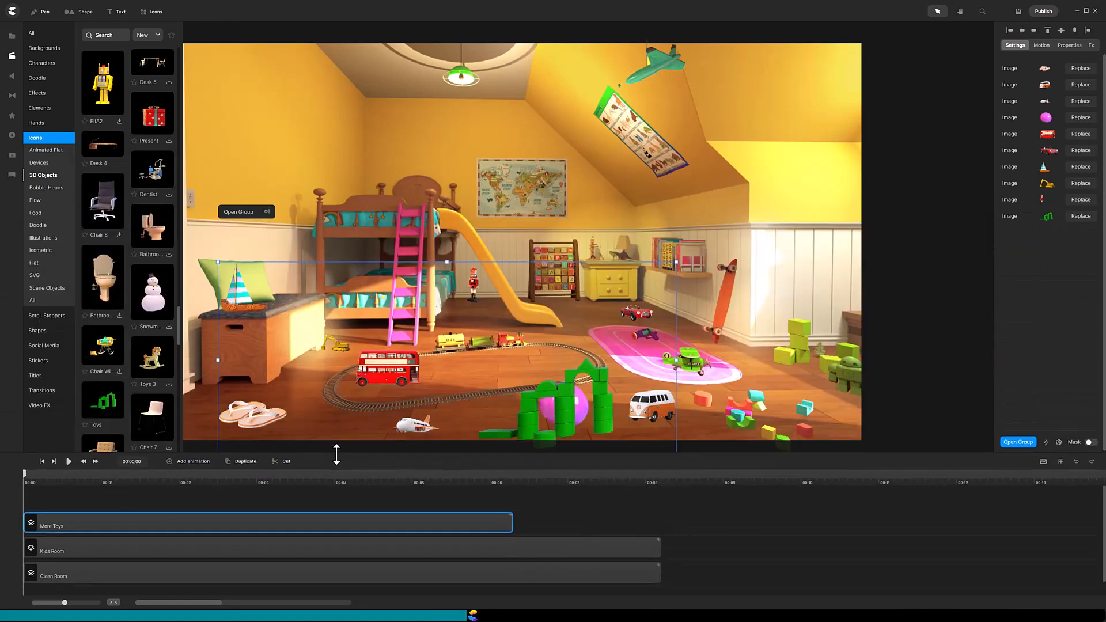
left_click(59, 70)
left_click(110, 35)
type("Danny")
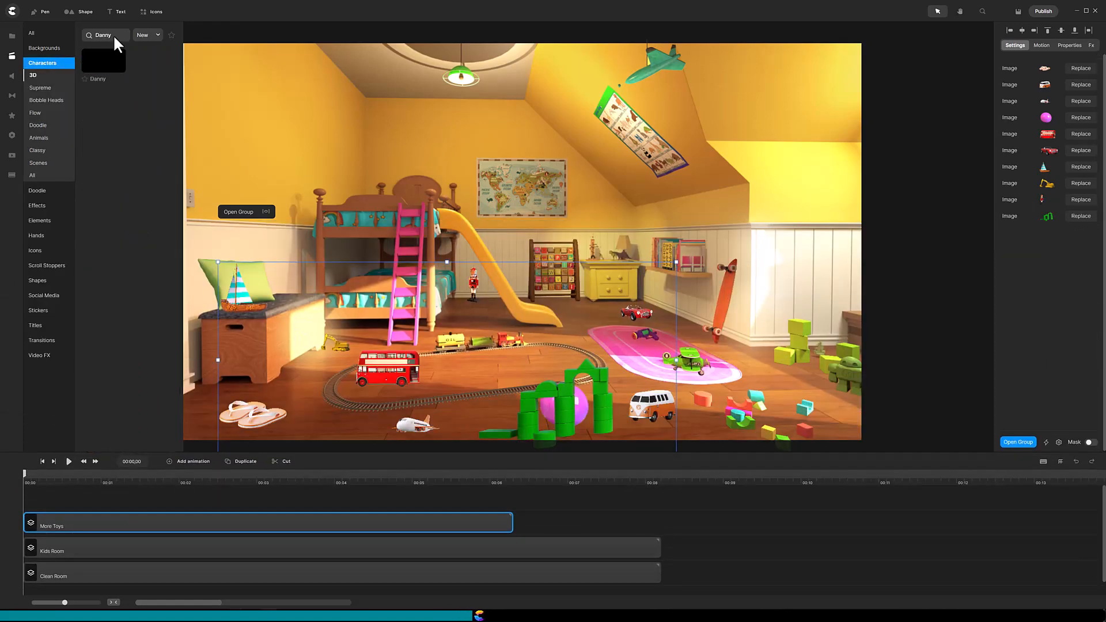
left_click_drag(105, 60, 533, 184)
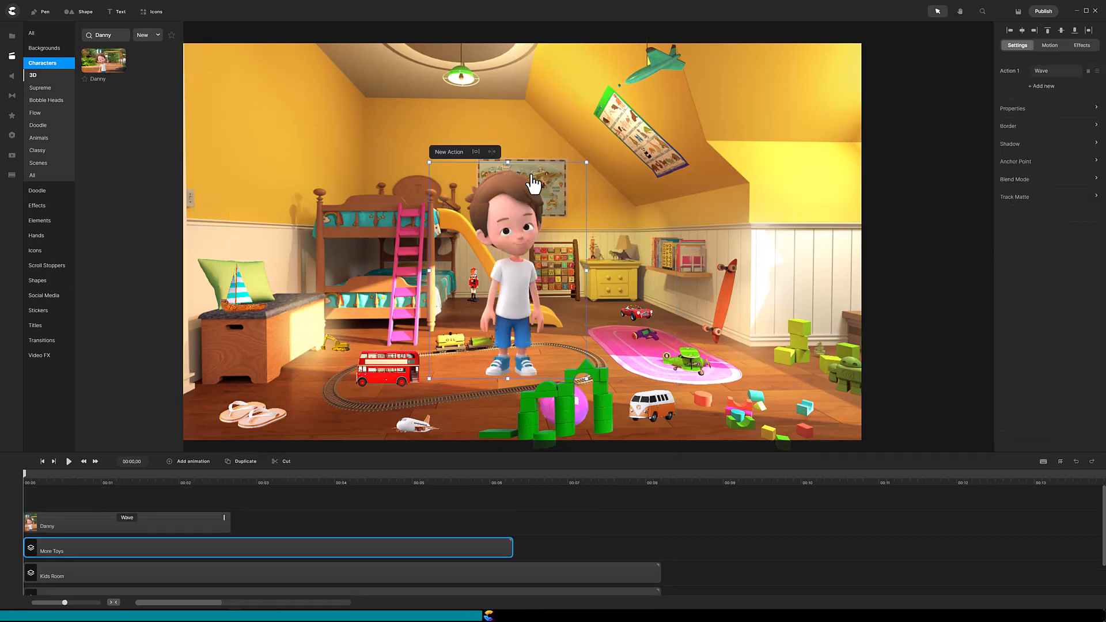
Change Danny's first action to Idle and add Sad as the second action.
left_click(1041, 73)
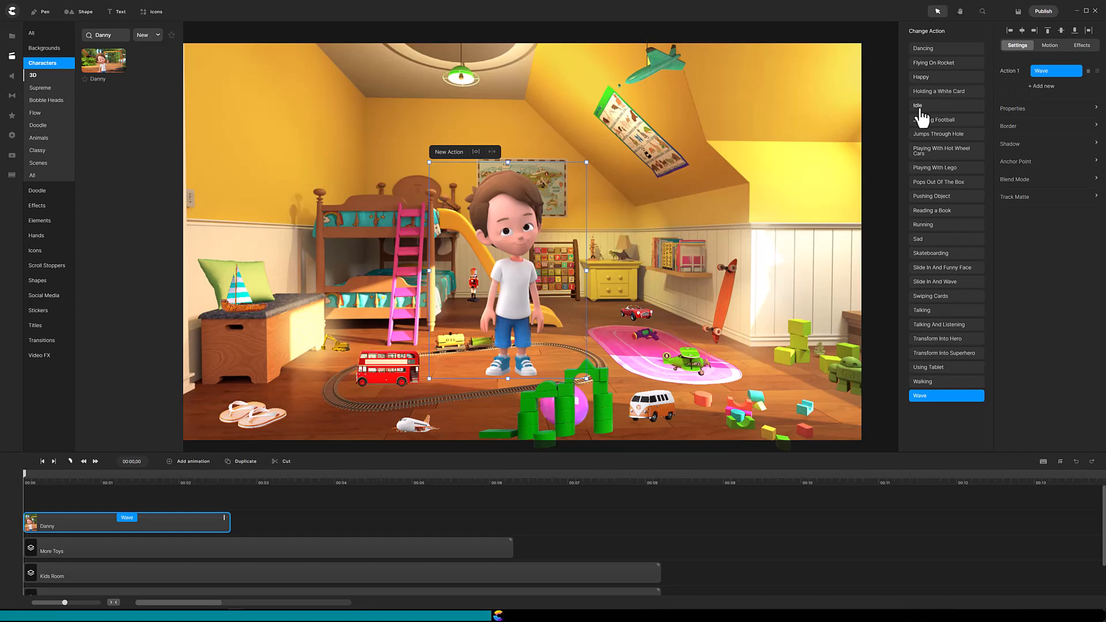
left_click(920, 109)
left_click(1045, 87)
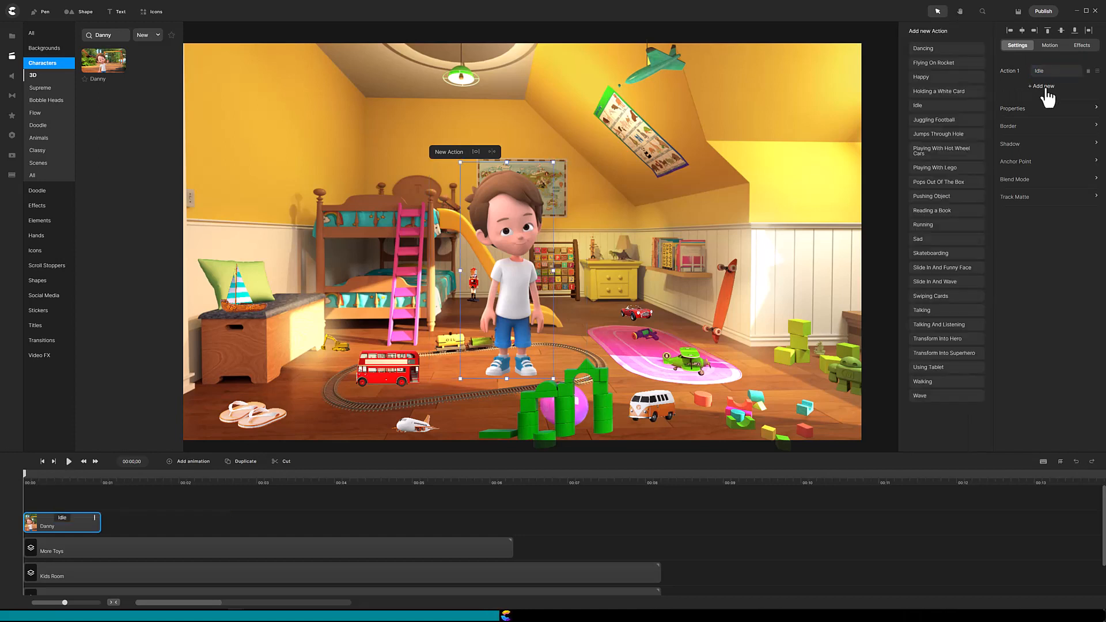
left_click(918, 241)
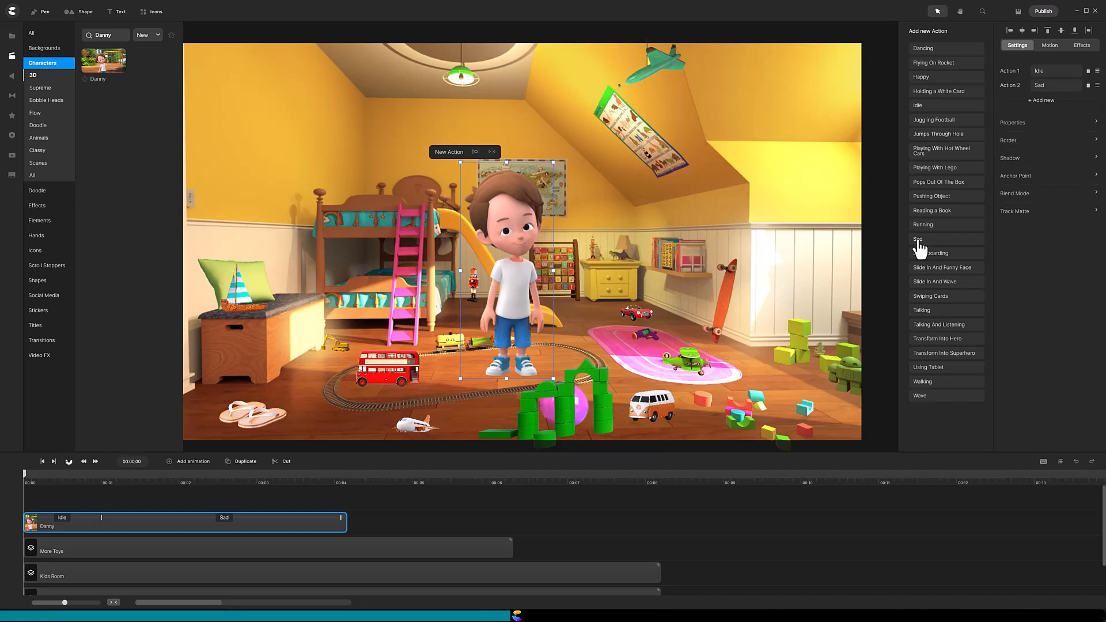
Add Happy as Danny's third action, extended to about 9.5 seconds, and scale the character down slightly.
left_click(922, 79)
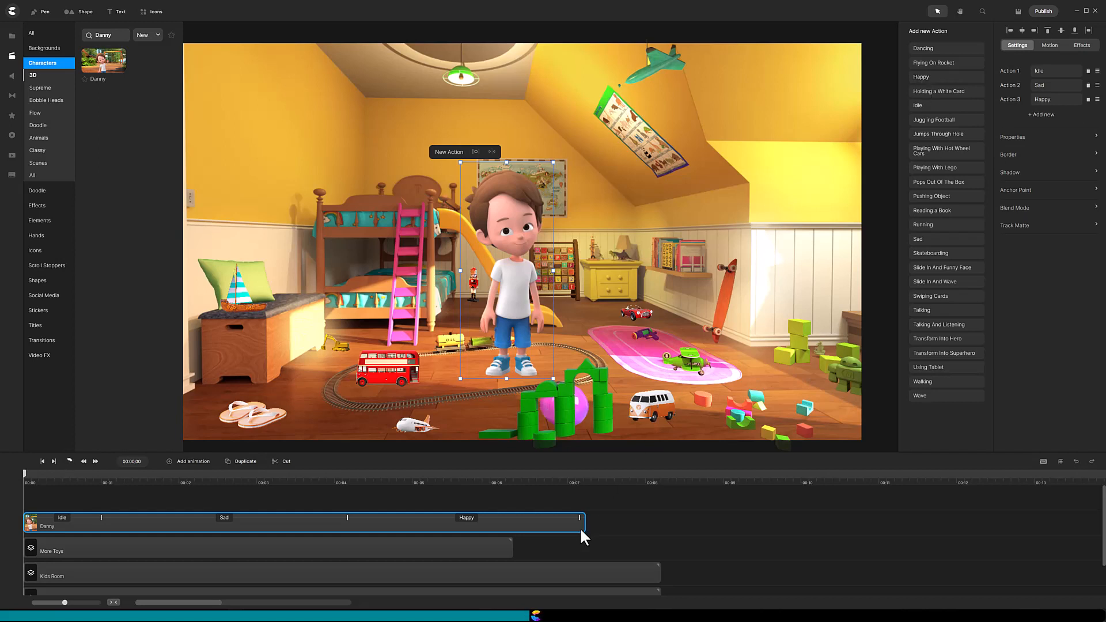
left_click_drag(579, 519, 763, 515)
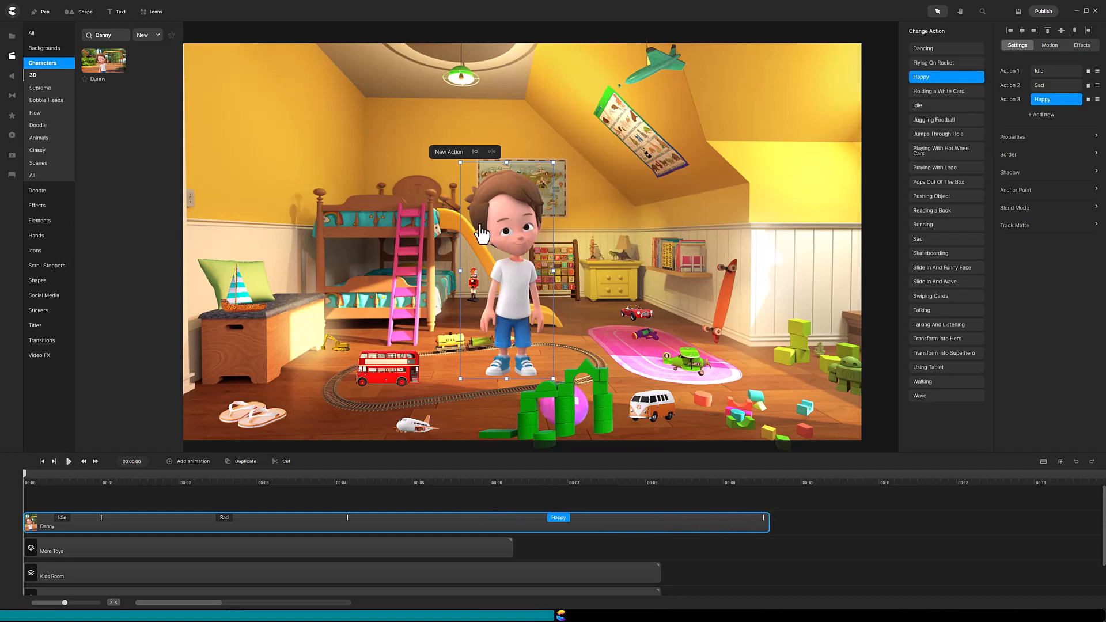
left_click_drag(461, 163, 487, 197)
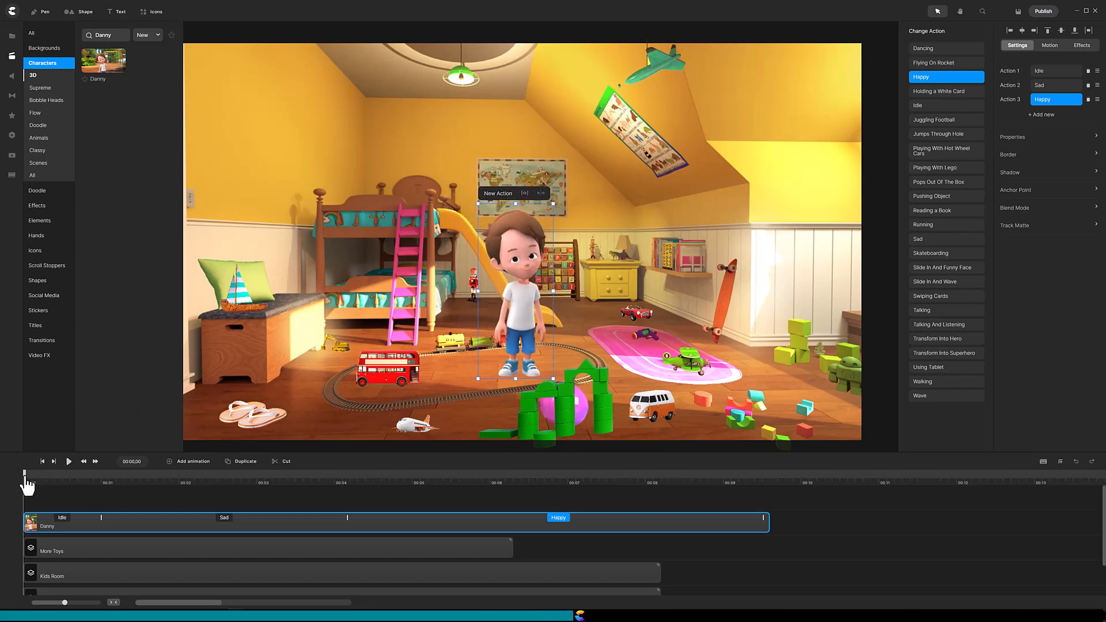
Add a rotation animation to Danny from 00:04,17, setting 3D Rotation Y to 360 at the second keyframe.
left_click_drag(25, 477, 382, 509)
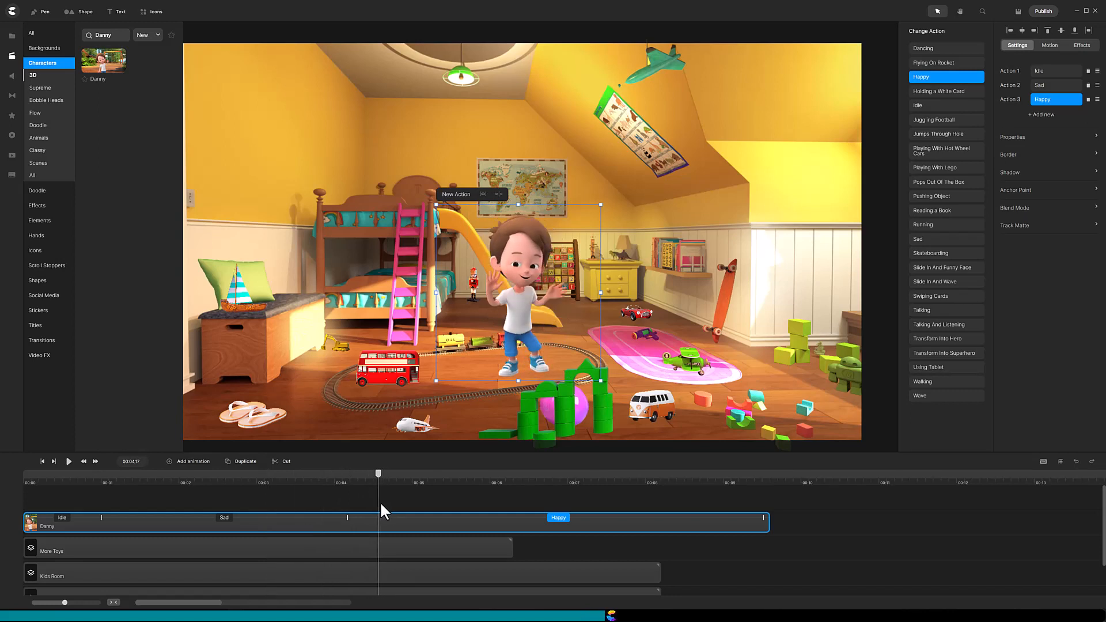
left_click(193, 464)
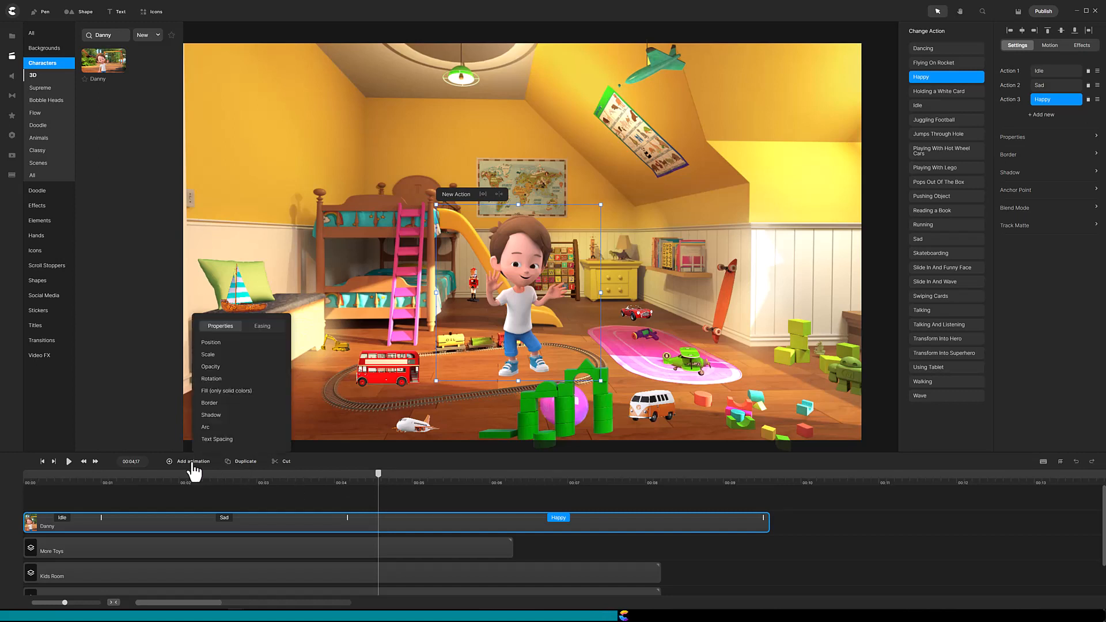
left_click(213, 379)
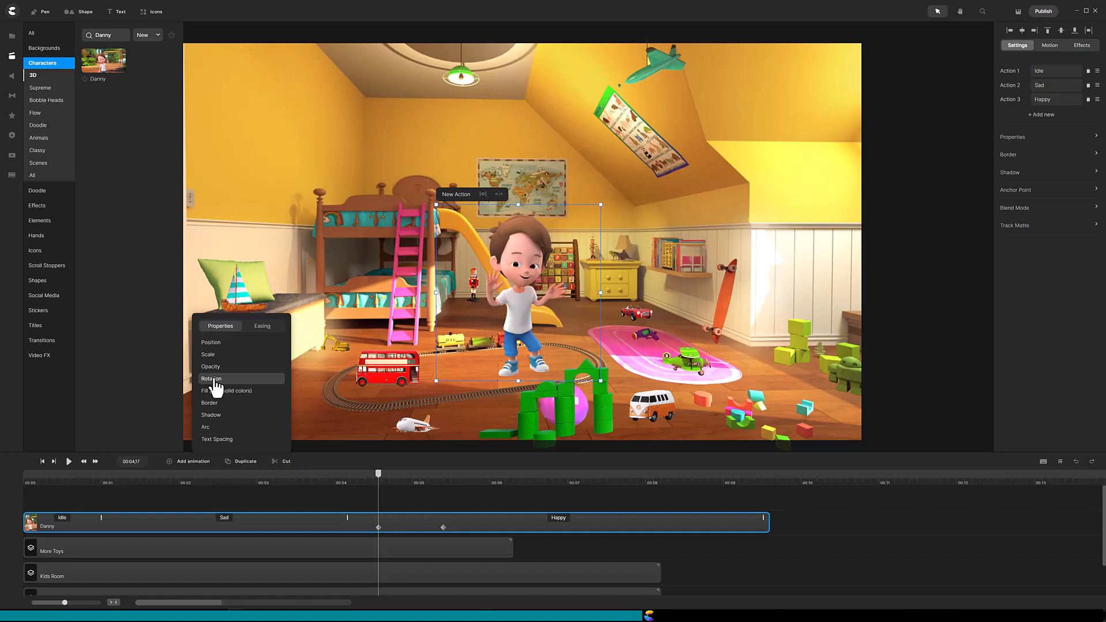
left_click(443, 527)
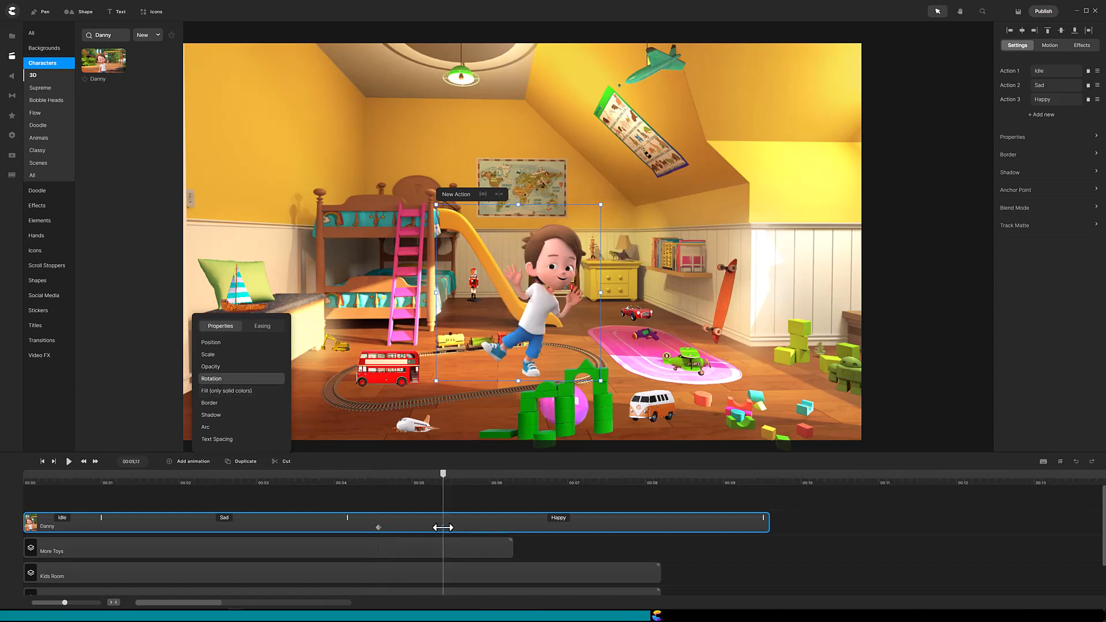
left_click(1017, 140)
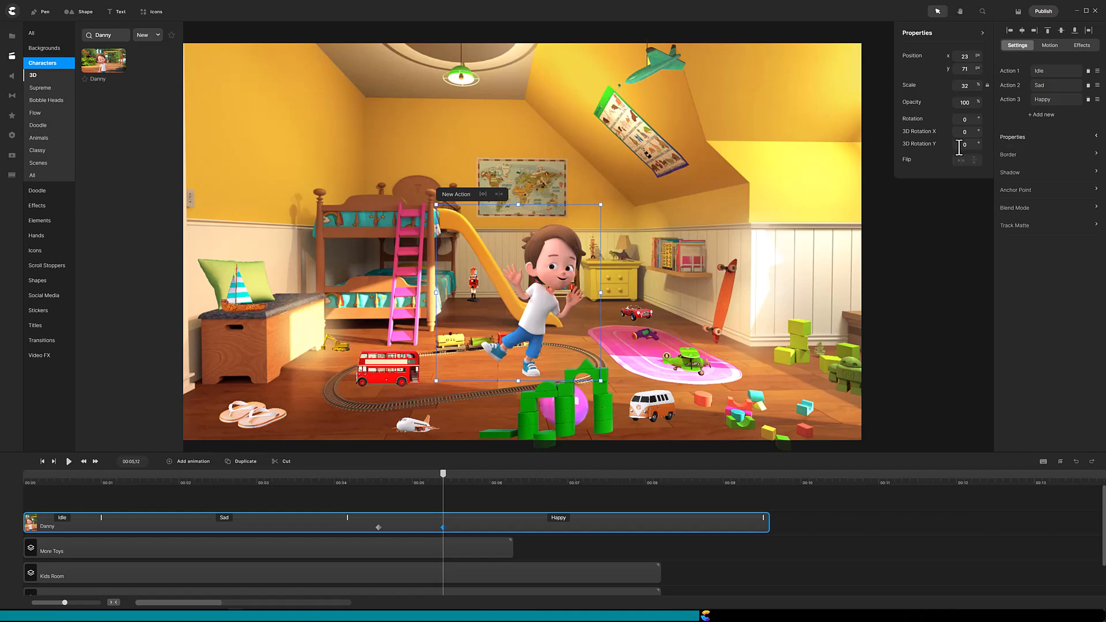
left_click(970, 146)
key("Return")
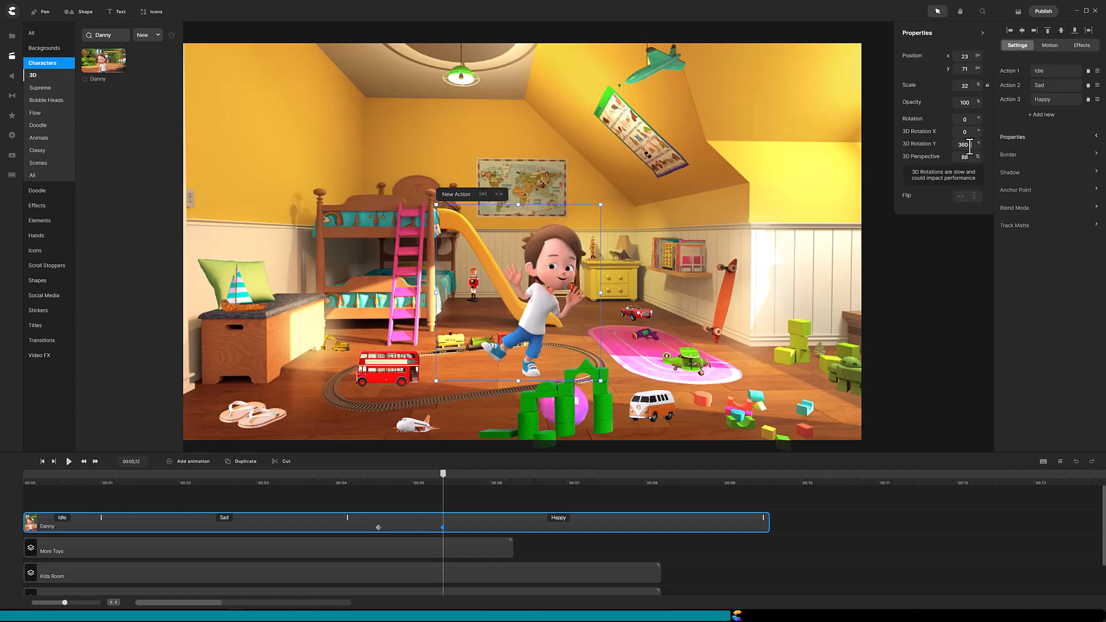
left_click(966, 146)
Add an opacity animation to the More Toys group from Danny's first rotation keyframe, fading it to 0% at the second keyframe.
left_click(380, 527)
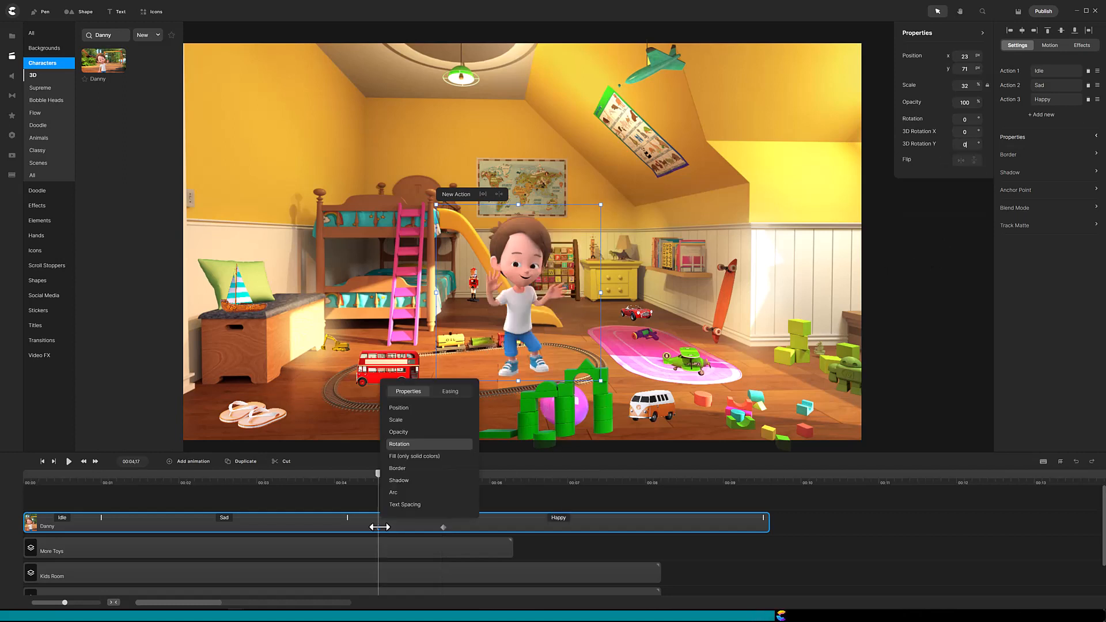
left_click(382, 547)
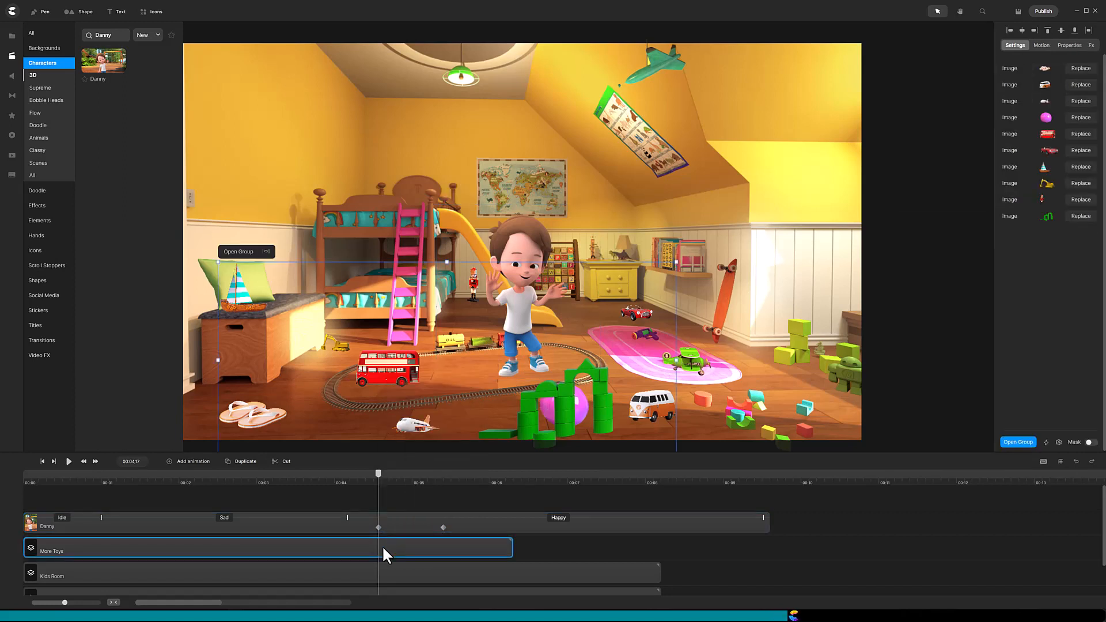
left_click(193, 462)
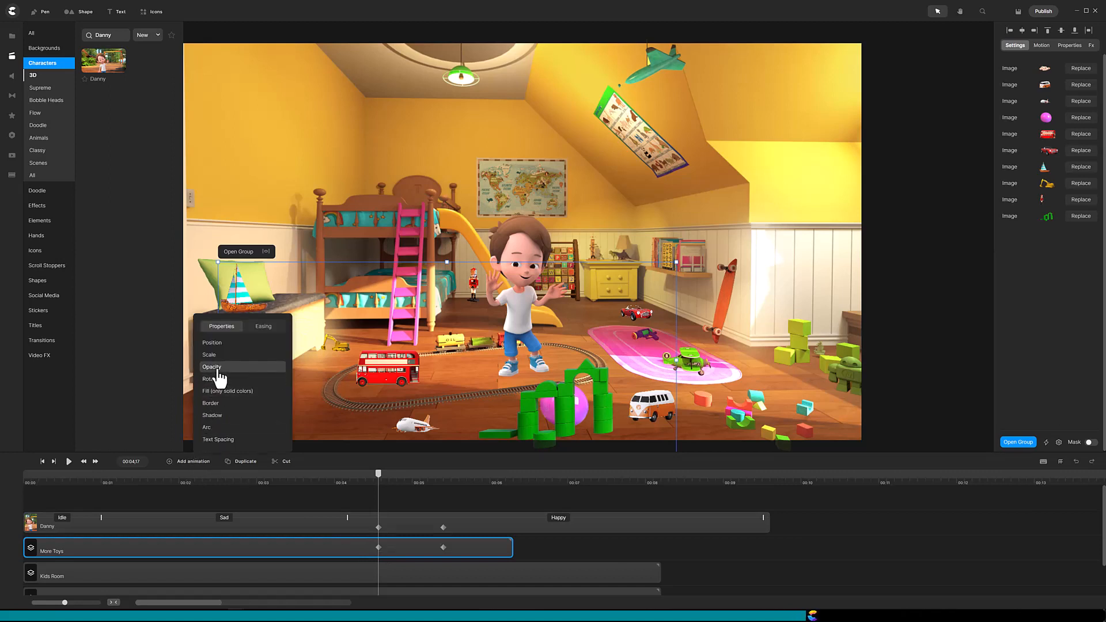
left_click(443, 548)
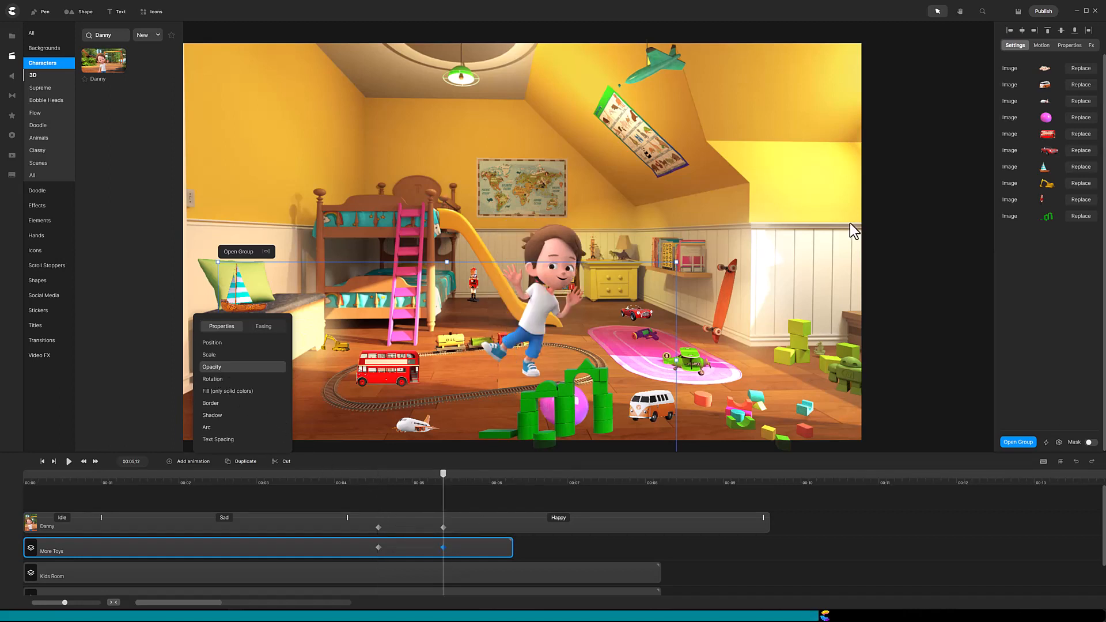
left_click(1071, 48)
left_click(1070, 48)
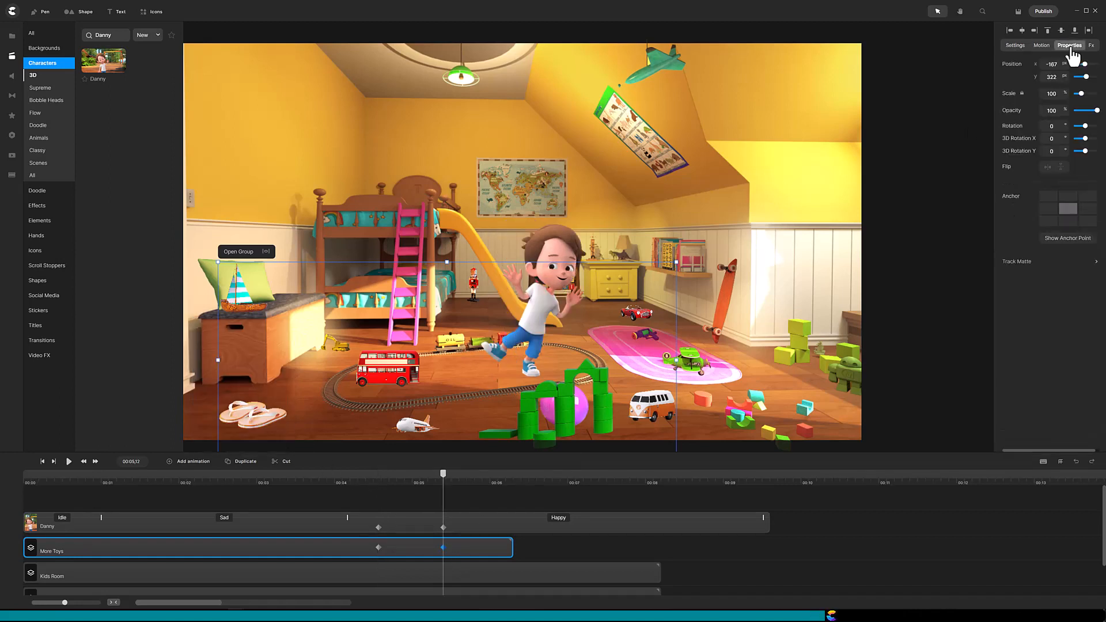
left_click_drag(1096, 113, 1065, 114)
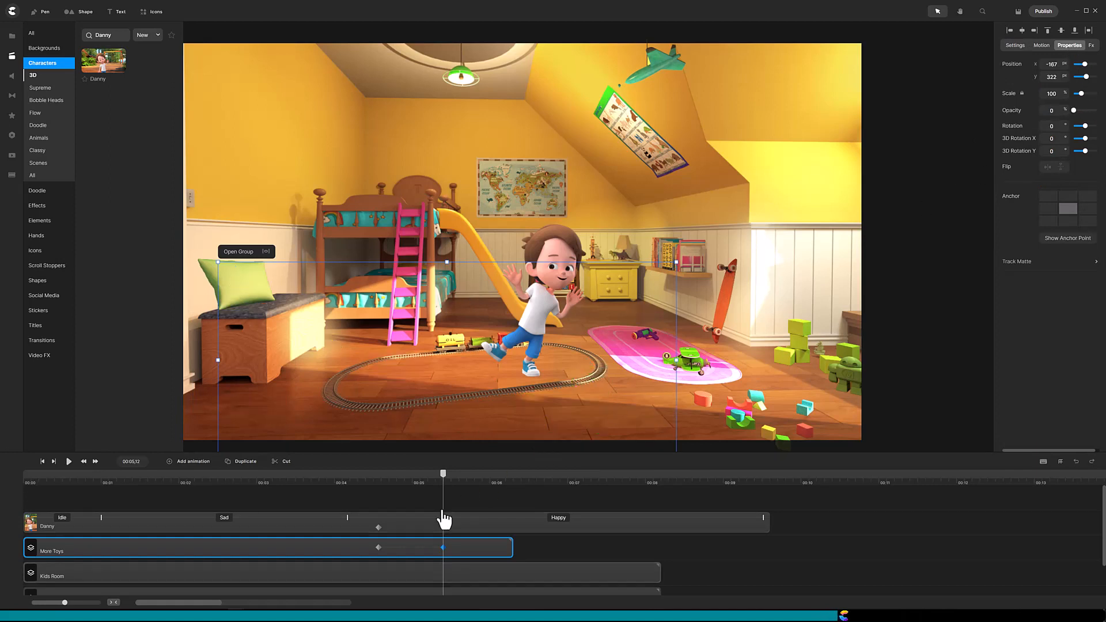
Add a matching opacity animation to the Kids Room group, with opacity 0% at its second keyframe.
left_click(379, 548)
left_click(382, 568)
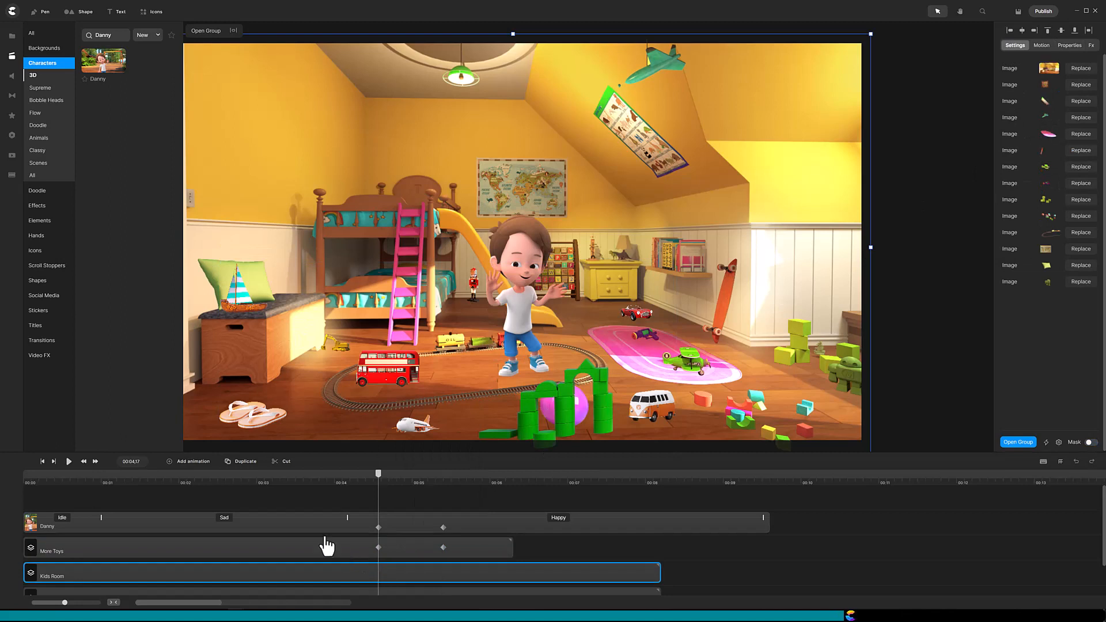
left_click(198, 461)
left_click(224, 370)
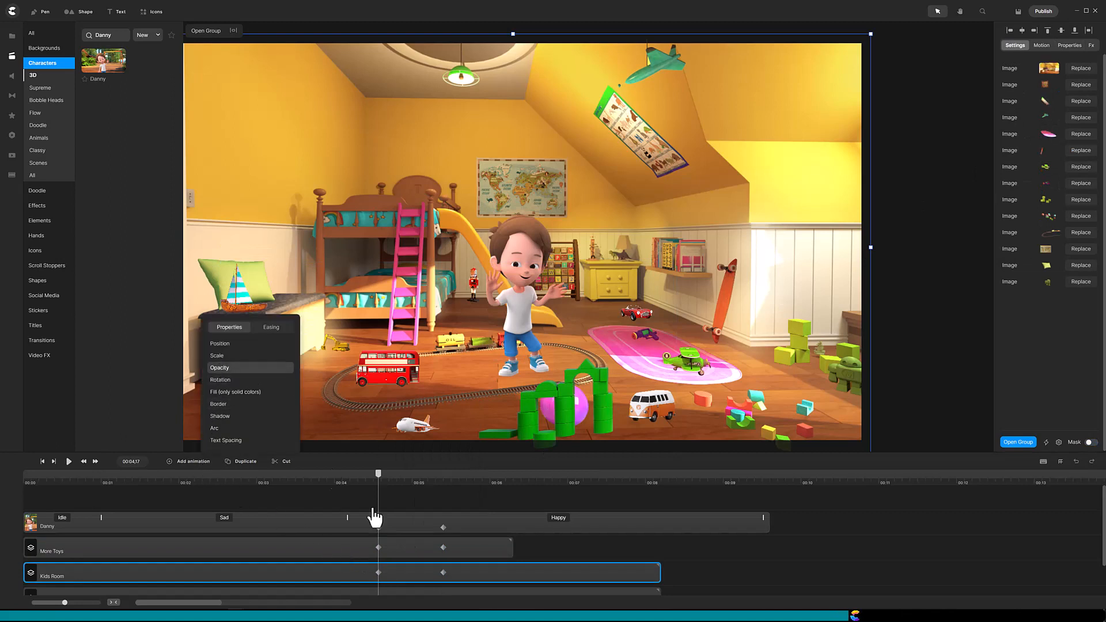
left_click(443, 573)
left_click(1071, 46)
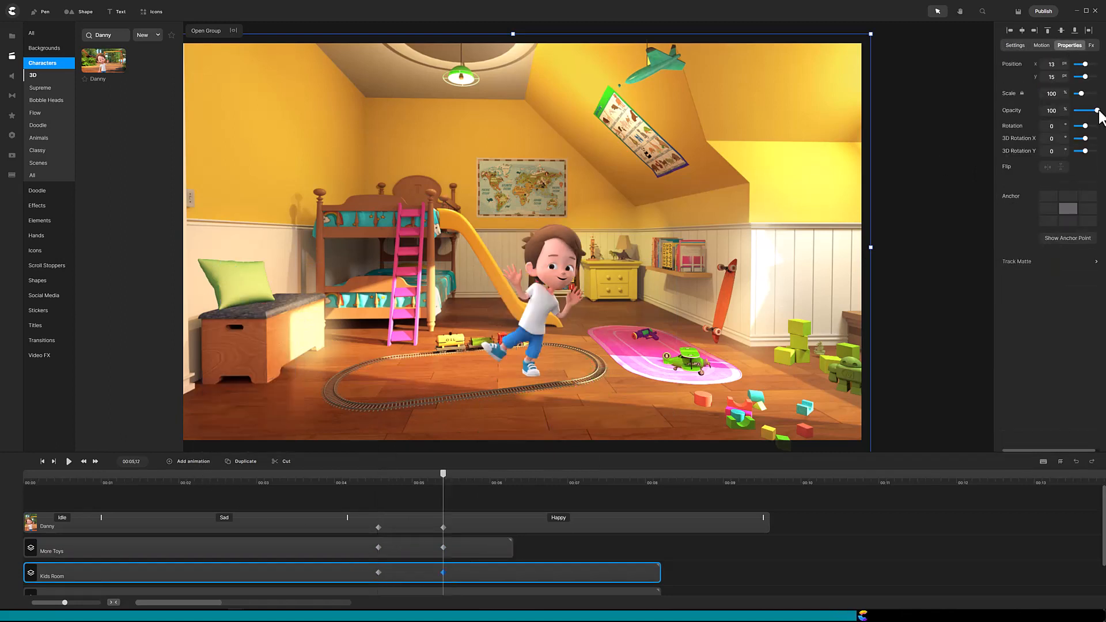
left_click_drag(1098, 110, 1045, 120)
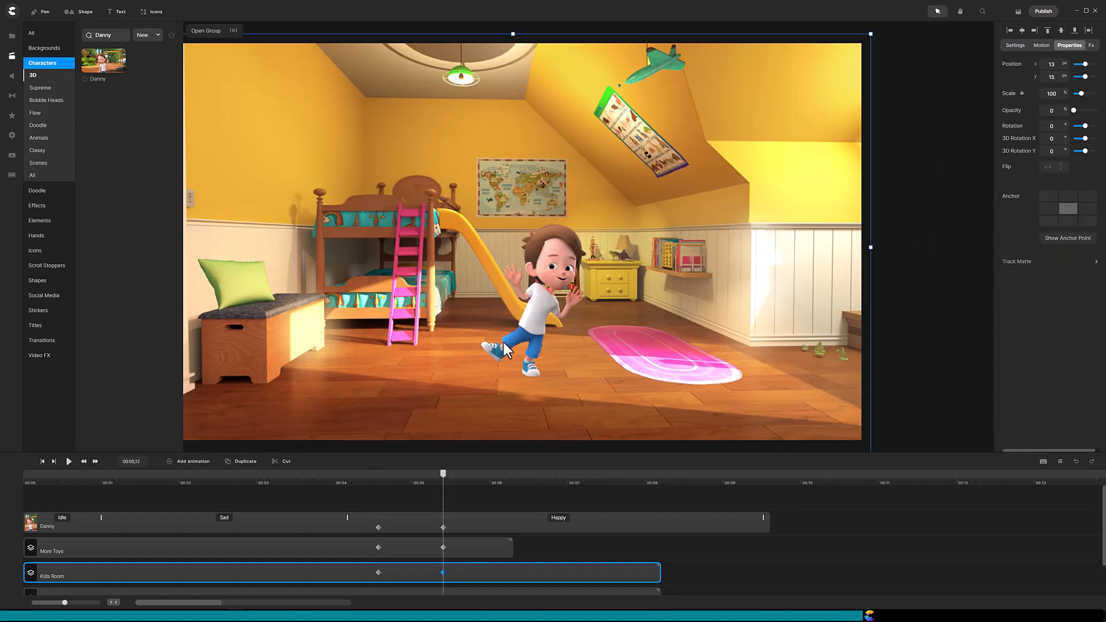
Play the scene from the start to check Danny's spin and the toys fading out.
left_click(42, 462)
left_click(69, 462)
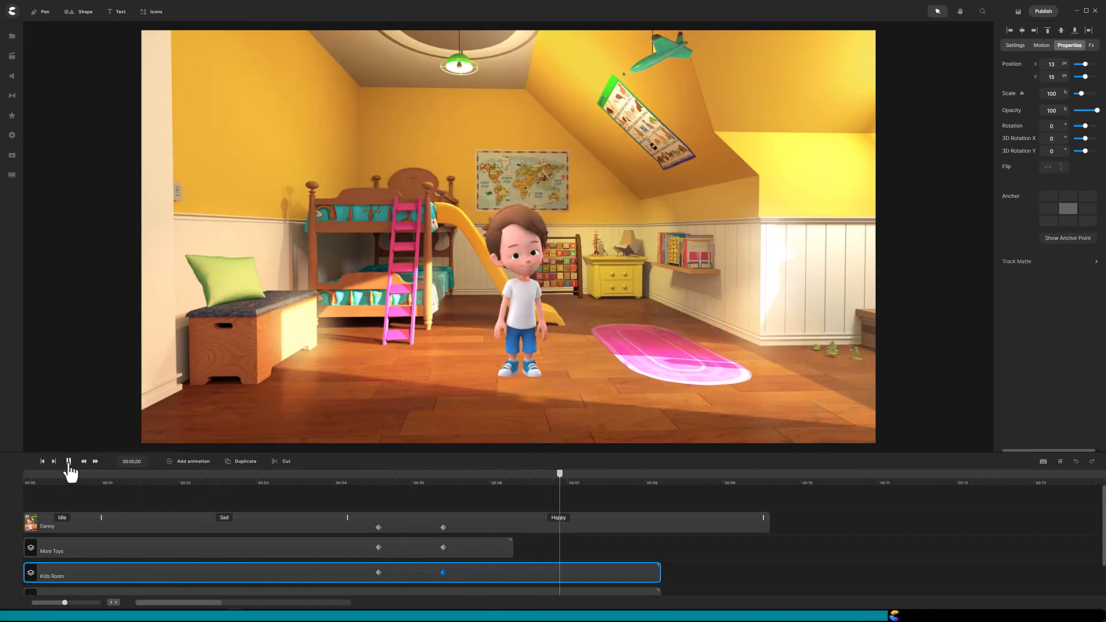
left_click(68, 461)
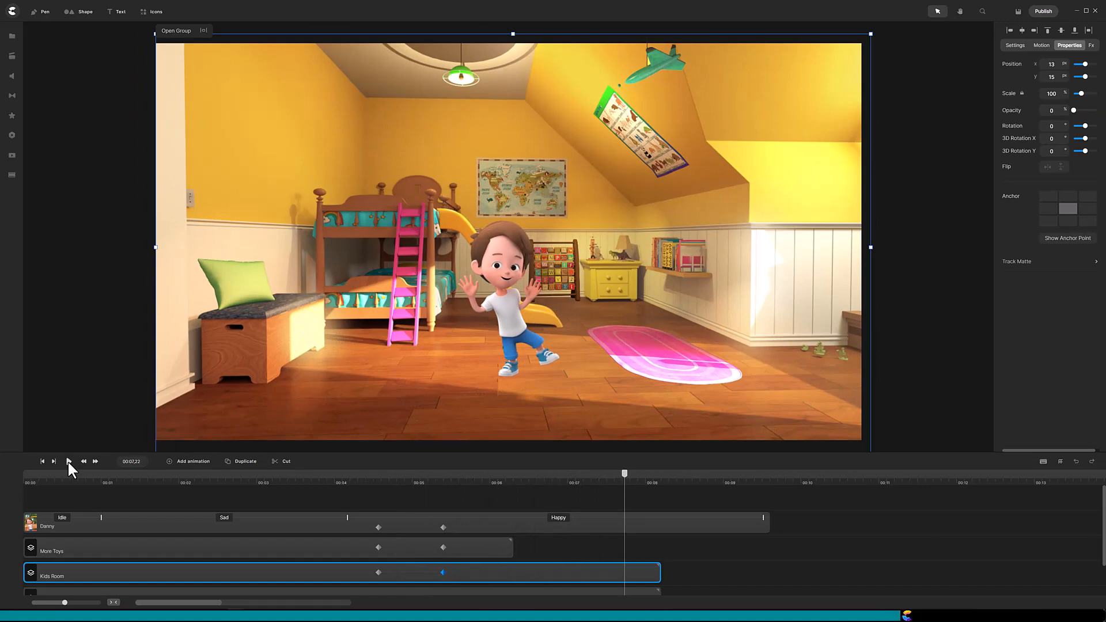
Split Danny's layer just before and just after the spin, at 00:04,14 and 00:05,15.
left_click(368, 484)
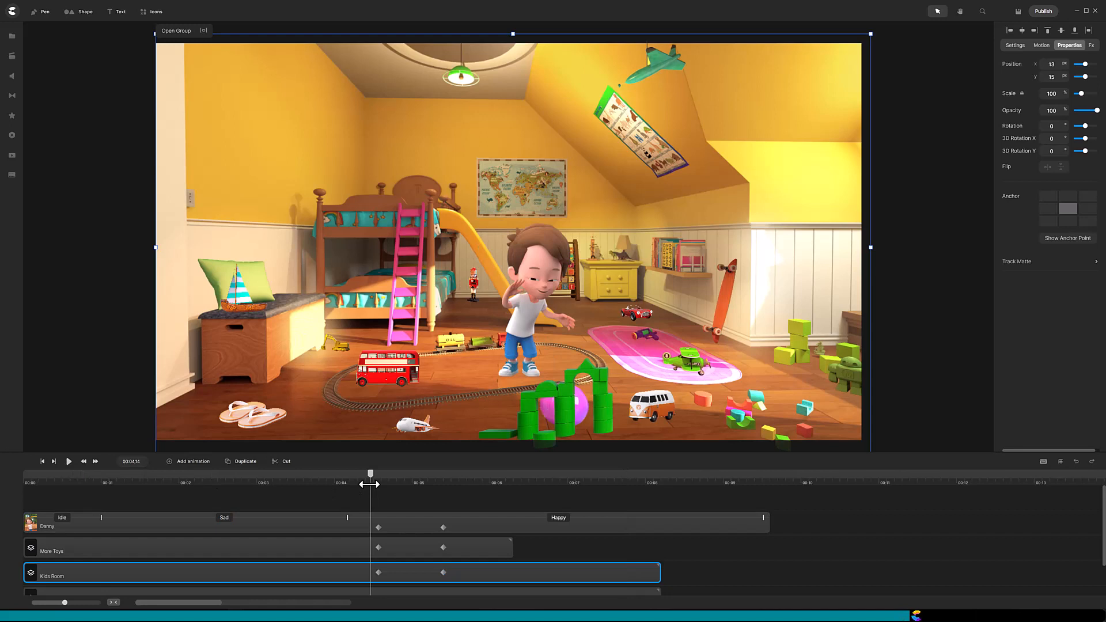
left_click(386, 530)
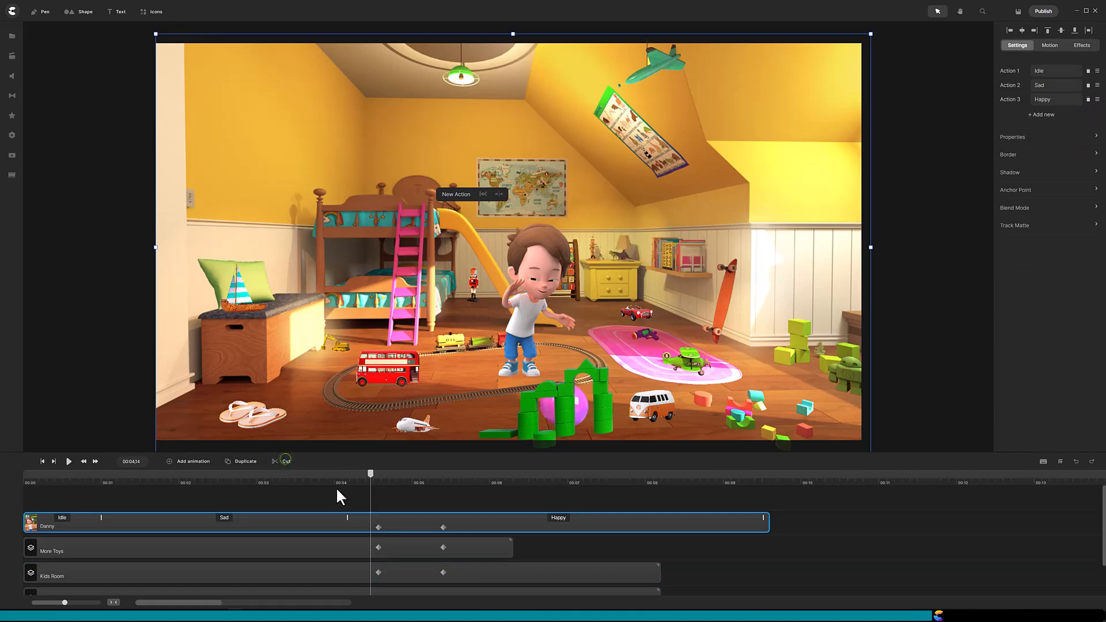
left_click(286, 467)
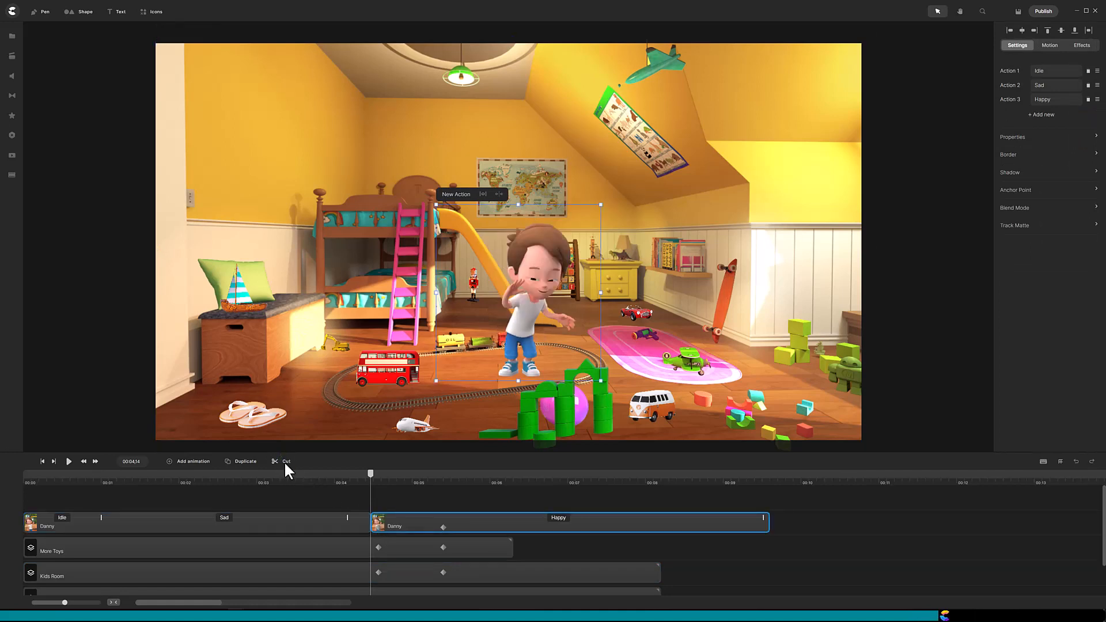
key("space")
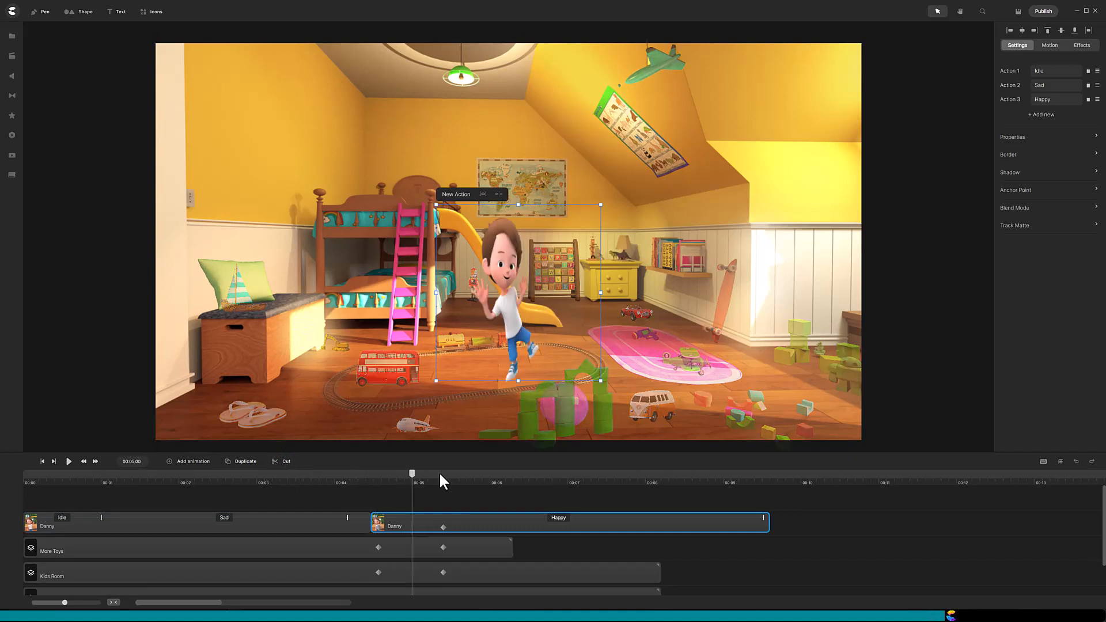
left_click(448, 482)
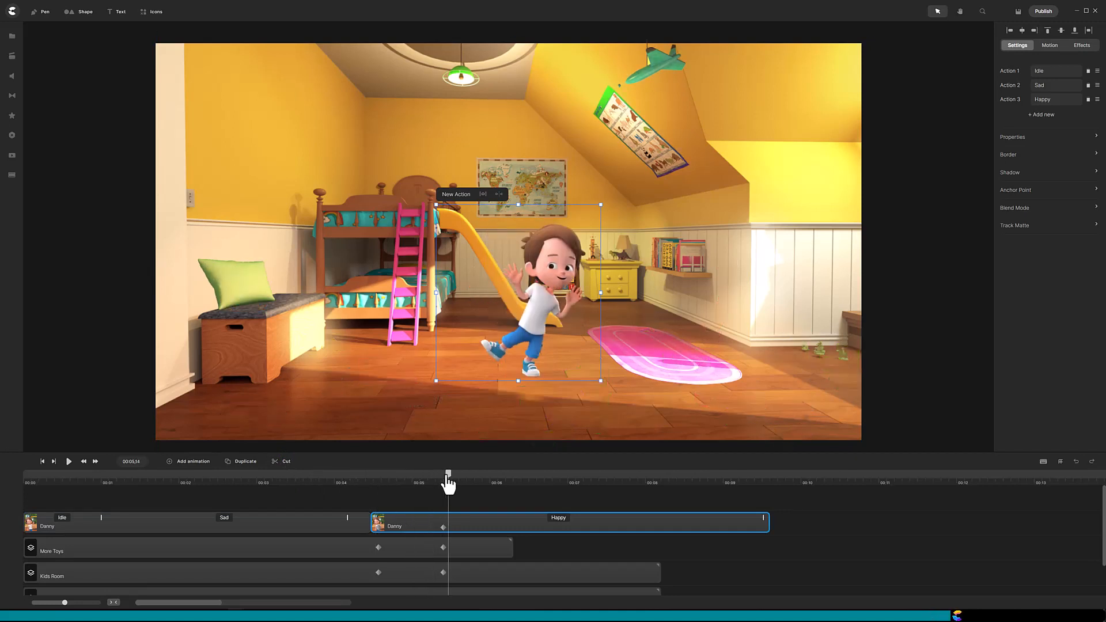
left_click_drag(447, 477, 449, 477)
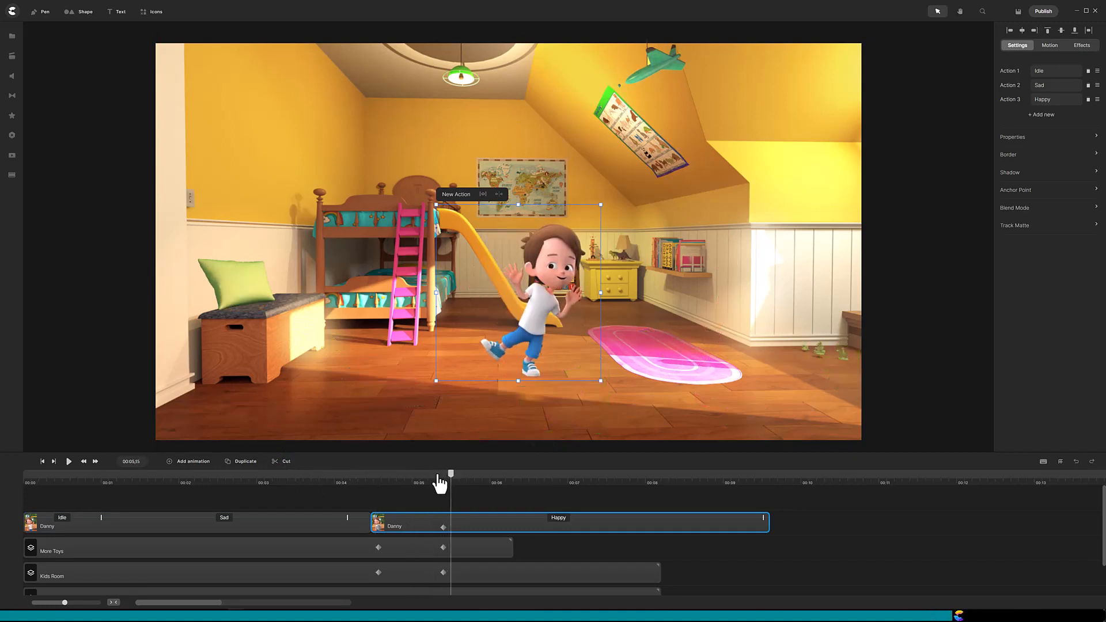
left_click(286, 463)
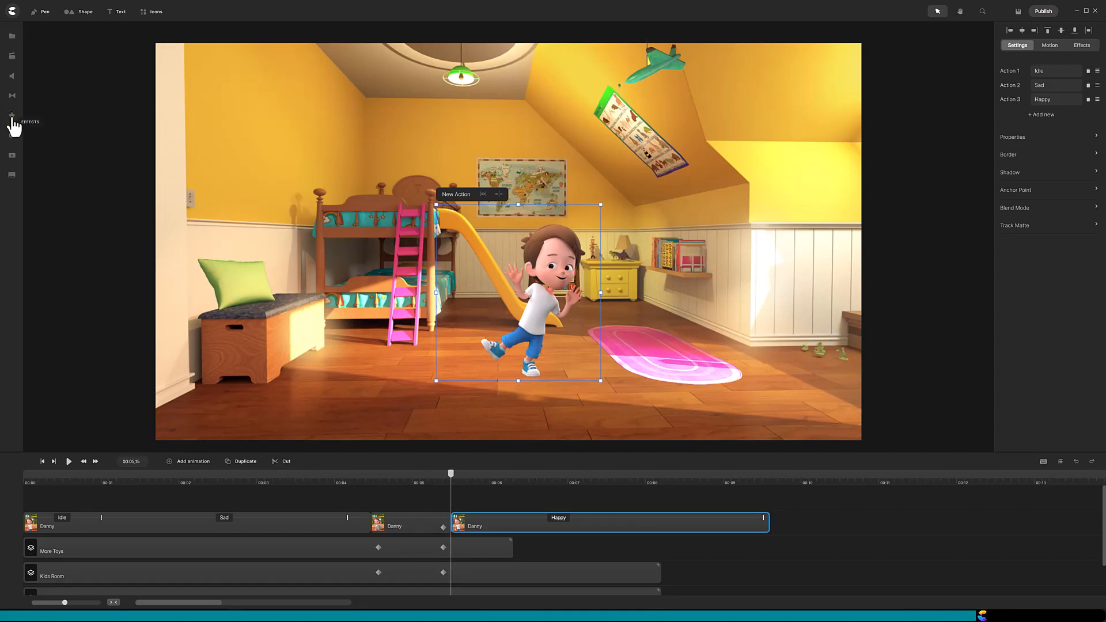
Apply the Blur effect to the middle Danny clip and set its strength to 20.
left_click(12, 117)
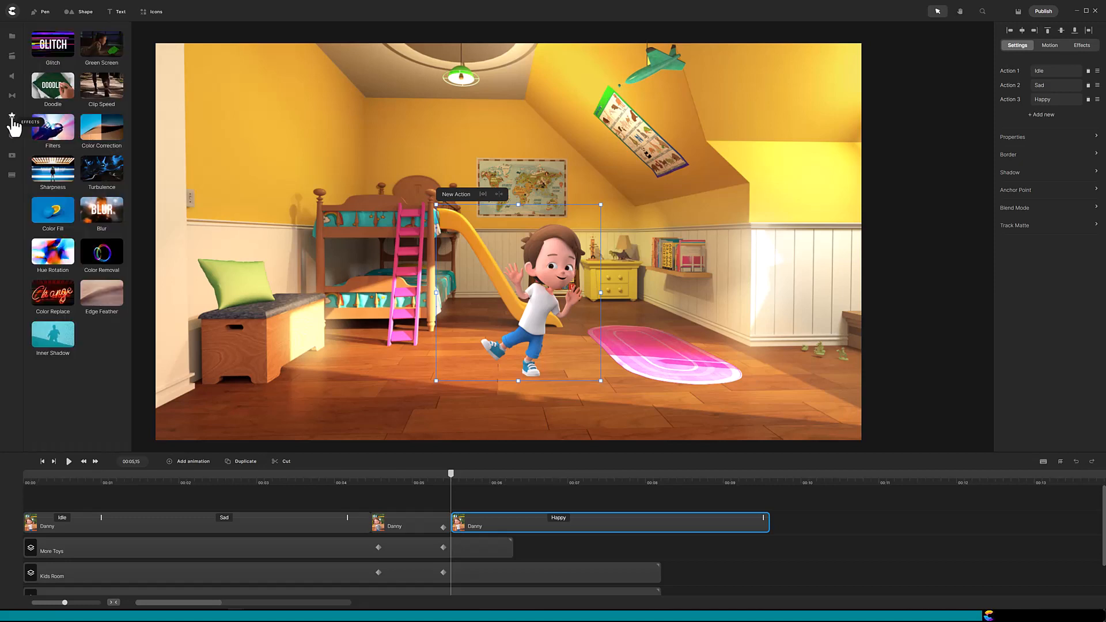
left_click_drag(95, 203, 410, 535)
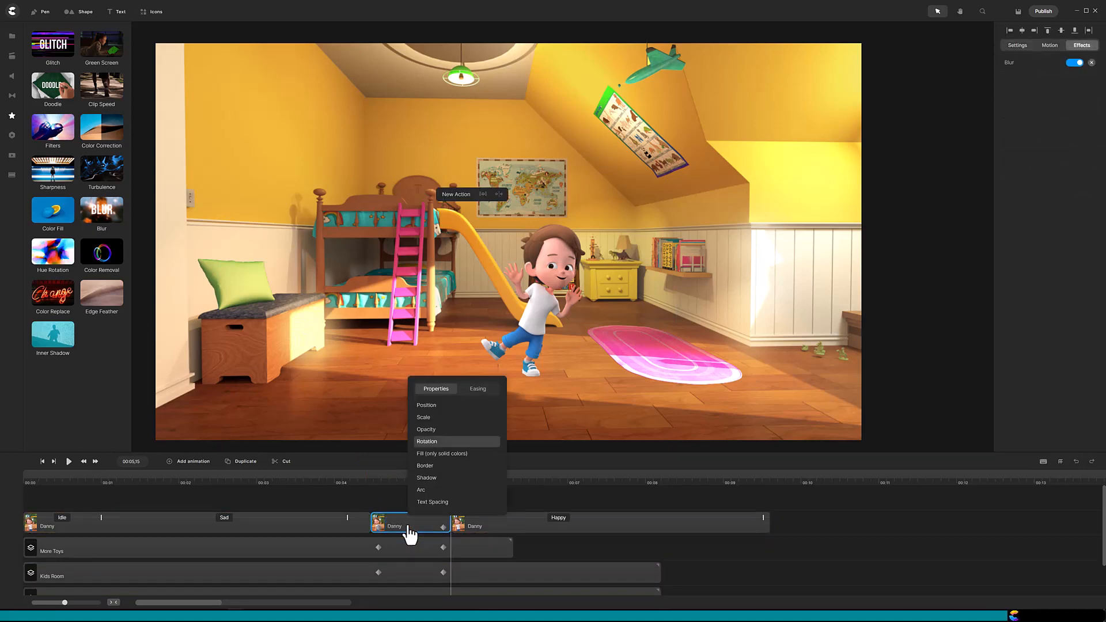
left_click(1012, 72)
left_click(1013, 72)
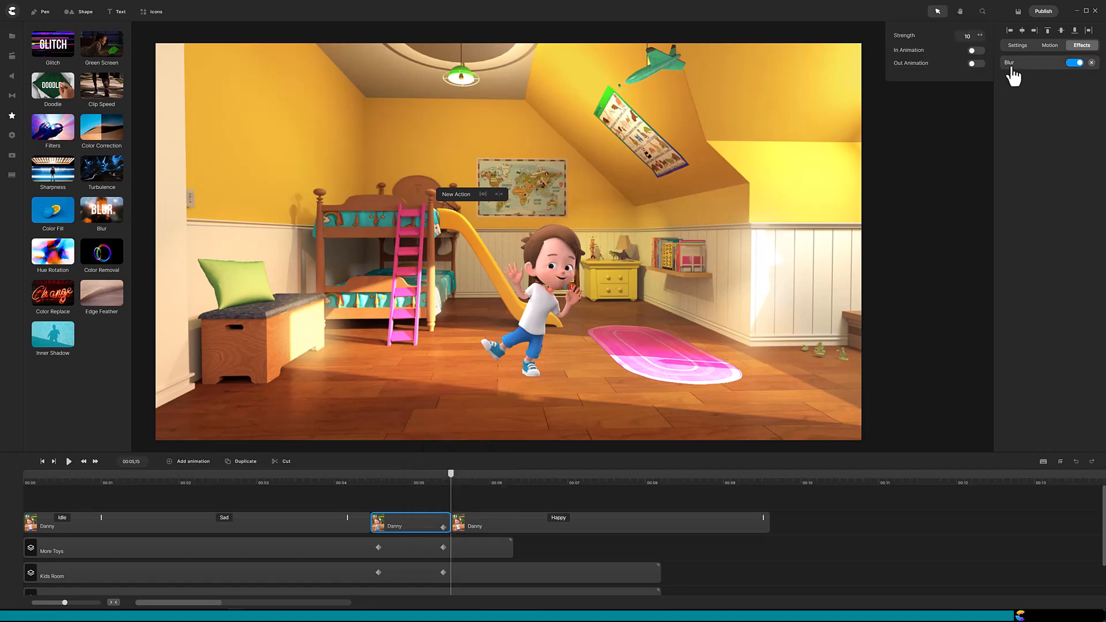
double_click(973, 37)
type("20")
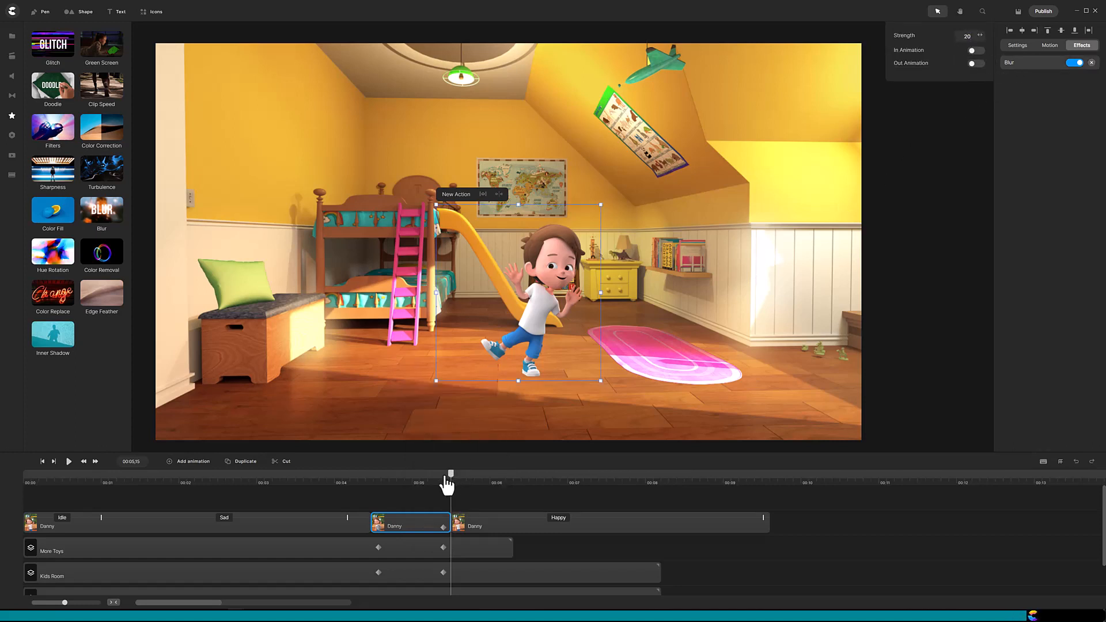
Check the blur on the spinning Danny, and preview the whole scene from the start.
left_click_drag(450, 481, 389, 487)
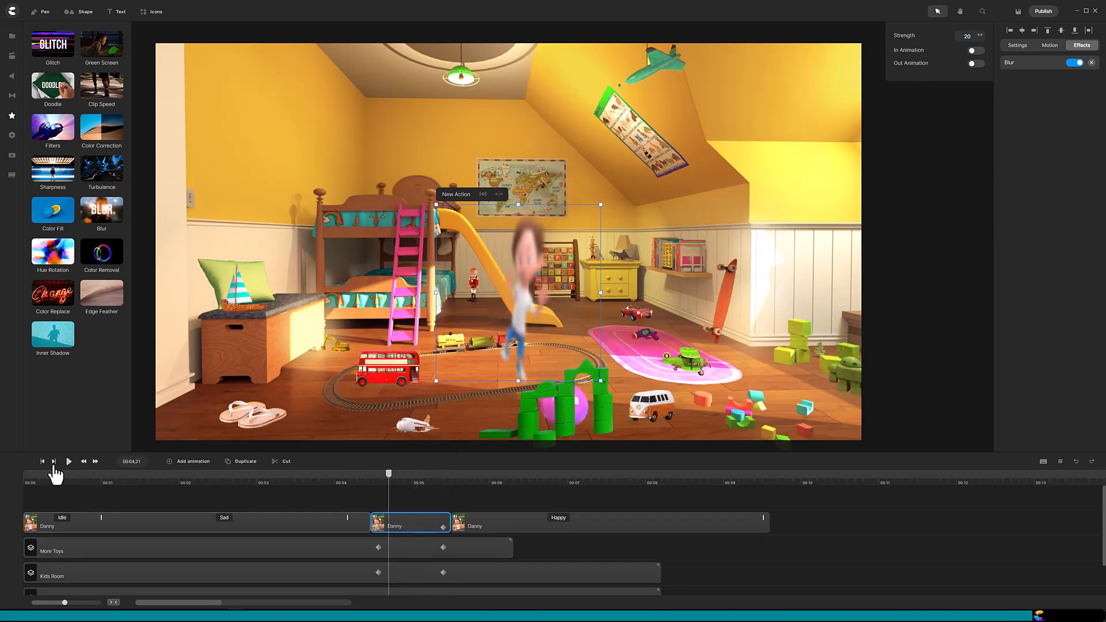
left_click(41, 462)
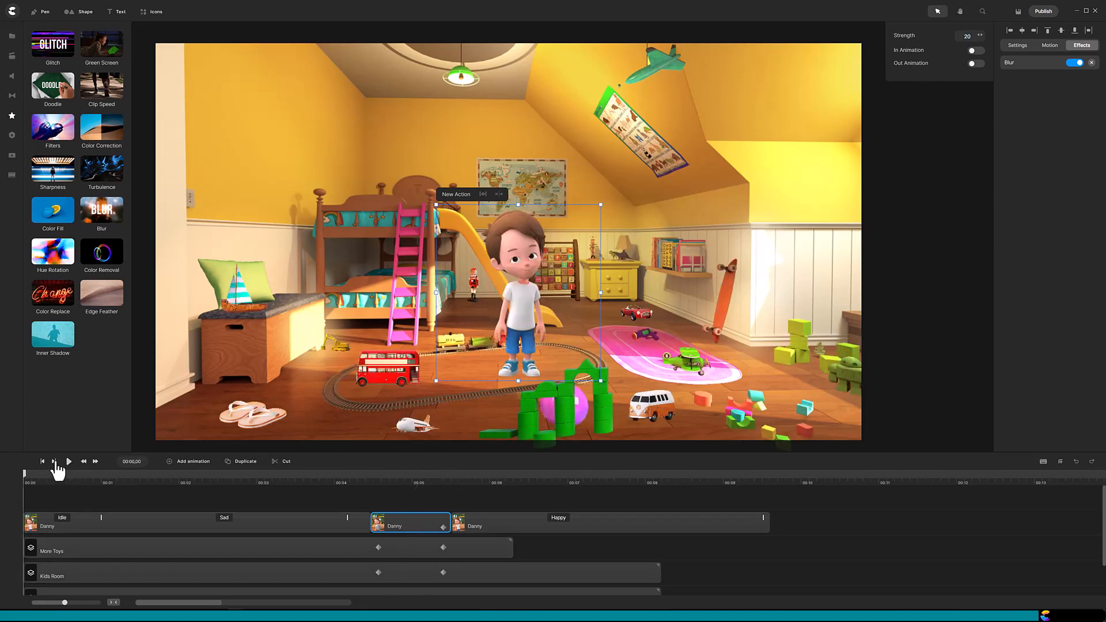
left_click(69, 462)
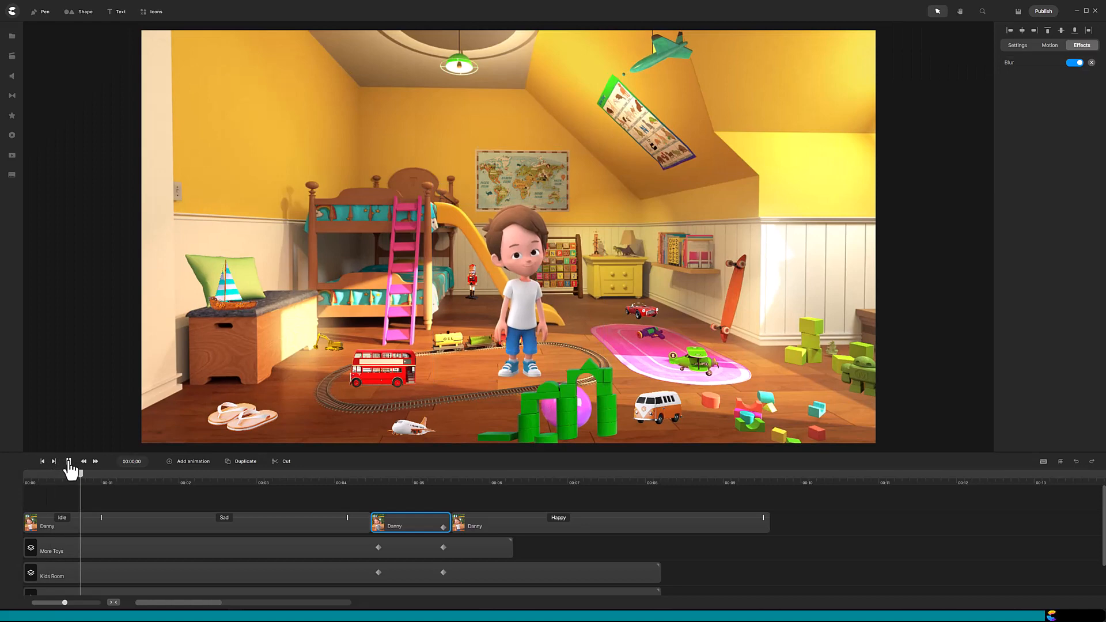